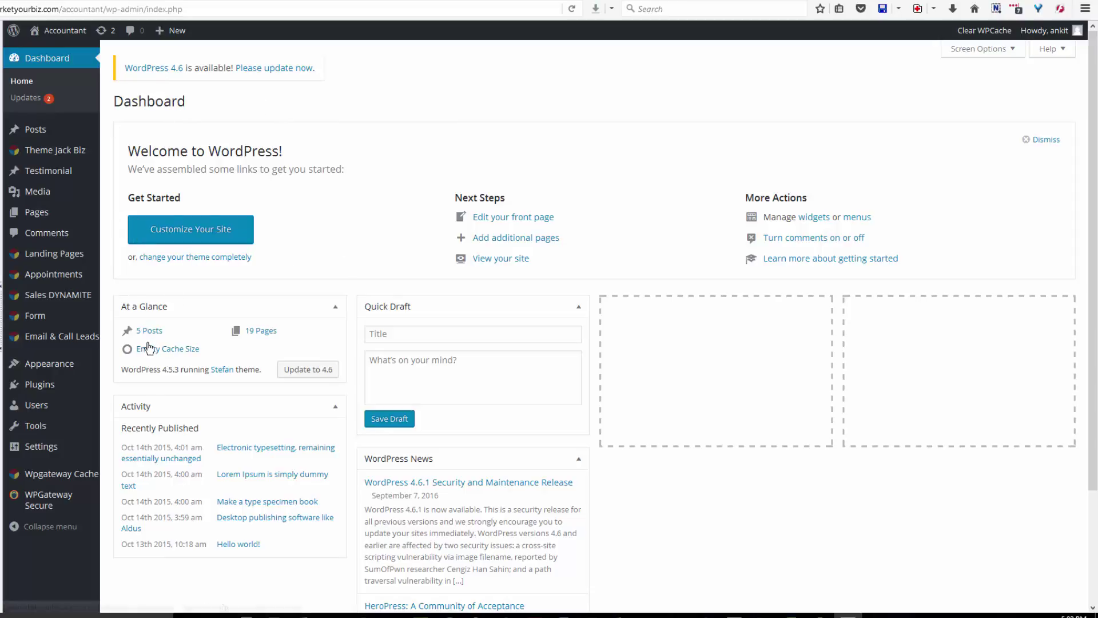
Go to Appearance > Themes to see the installed Stefan theme.
{"action": "mouse_move", "coordinate": [41, 369]}
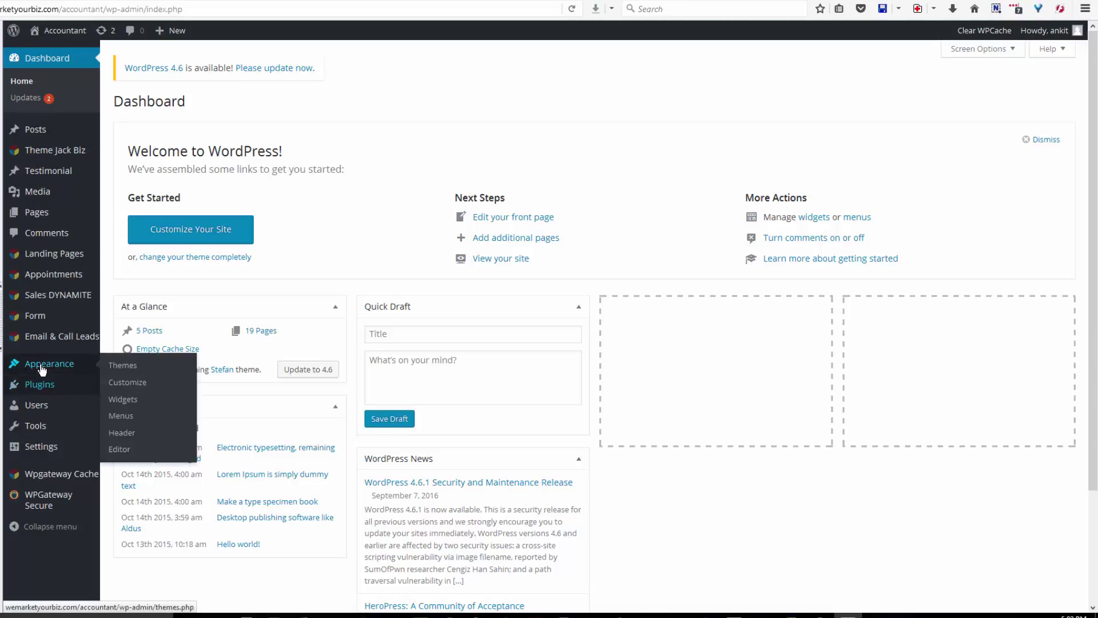
{"action": "left_click", "coordinate": [127, 369]}
Open the Stefan theme details and update it from 3.1.7 to 3.1.8.
{"action": "left_click", "coordinate": [177, 141]}
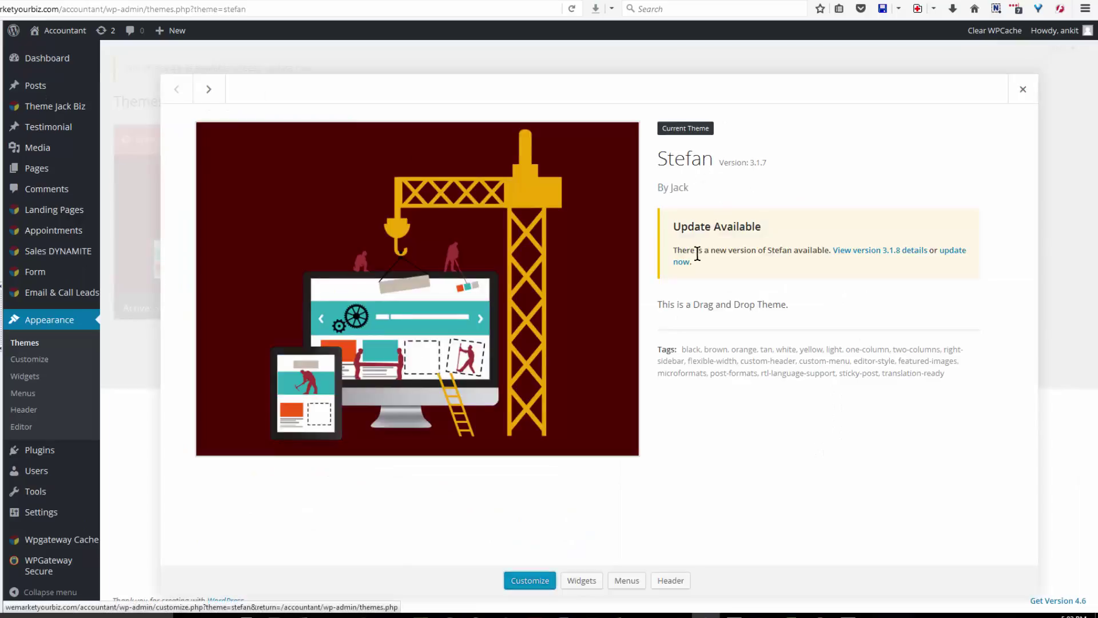
{"action": "left_click", "coordinate": [682, 267]}
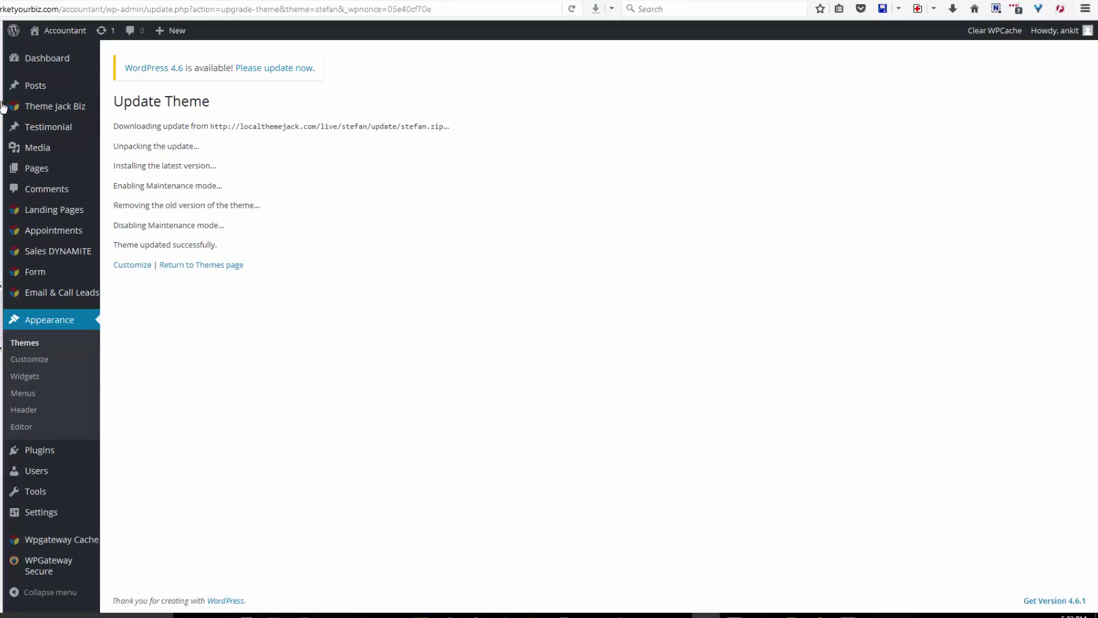
{"action": "mouse_move", "coordinate": [50, 110]}
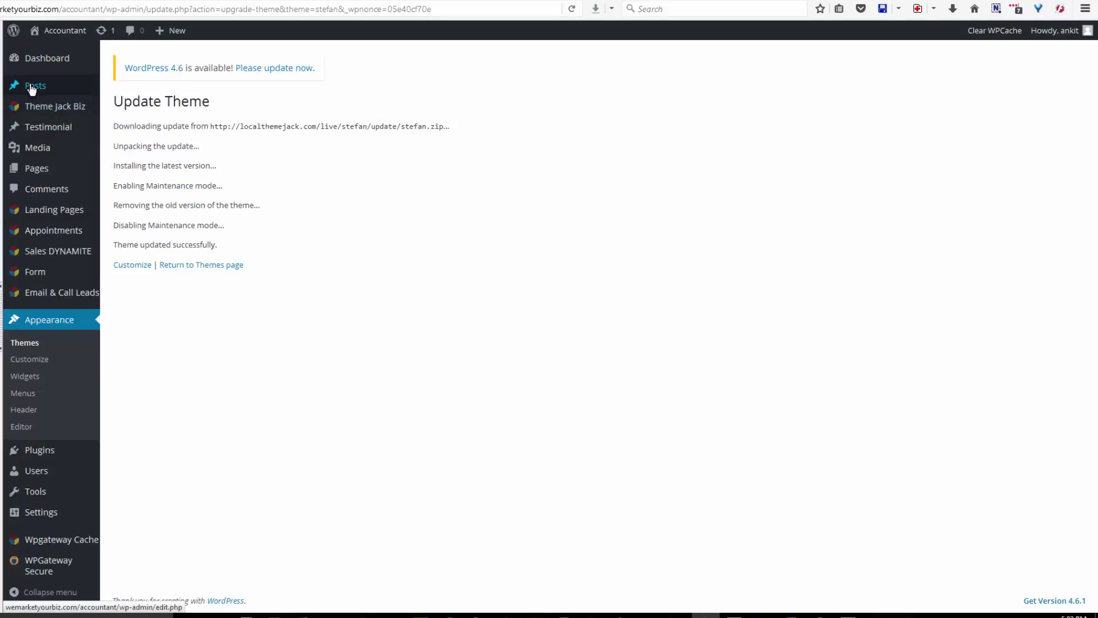
{"action": "mouse_move", "coordinate": [160, 91]}
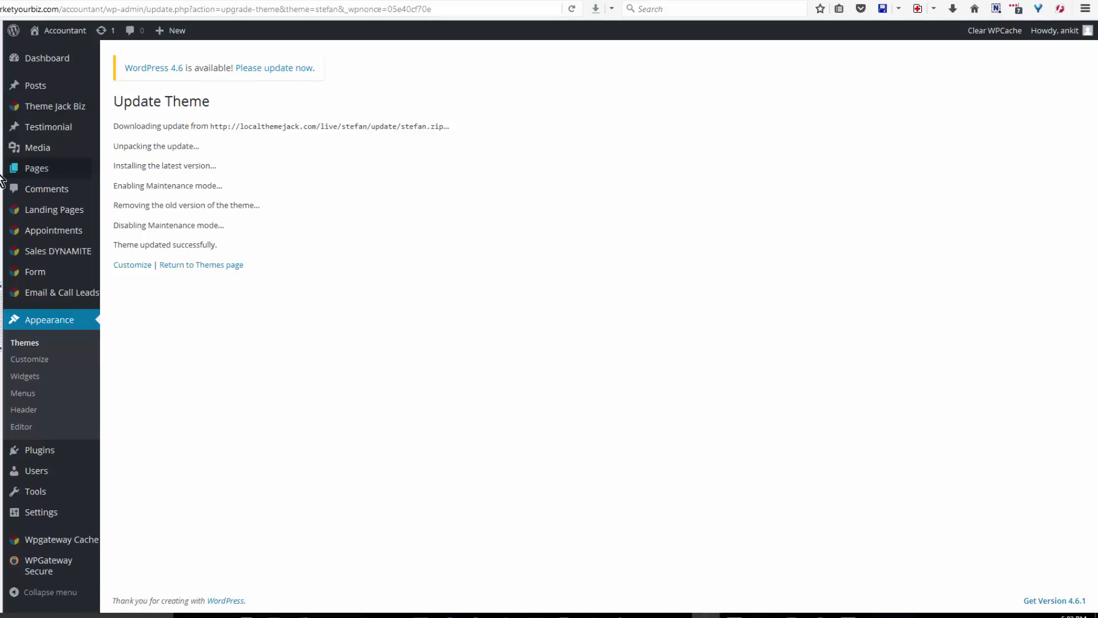
{"action": "mouse_move", "coordinate": [37, 173]}
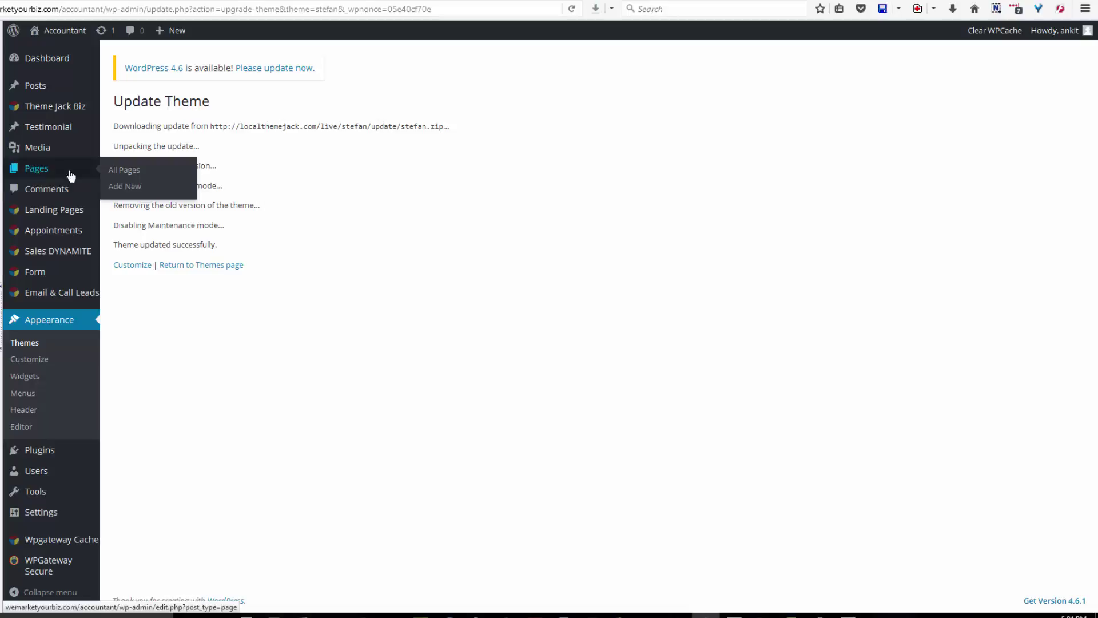
Create a new page titled 'Sections' and switch it to Jack Page Builder.
{"action": "left_click", "coordinate": [124, 187]}
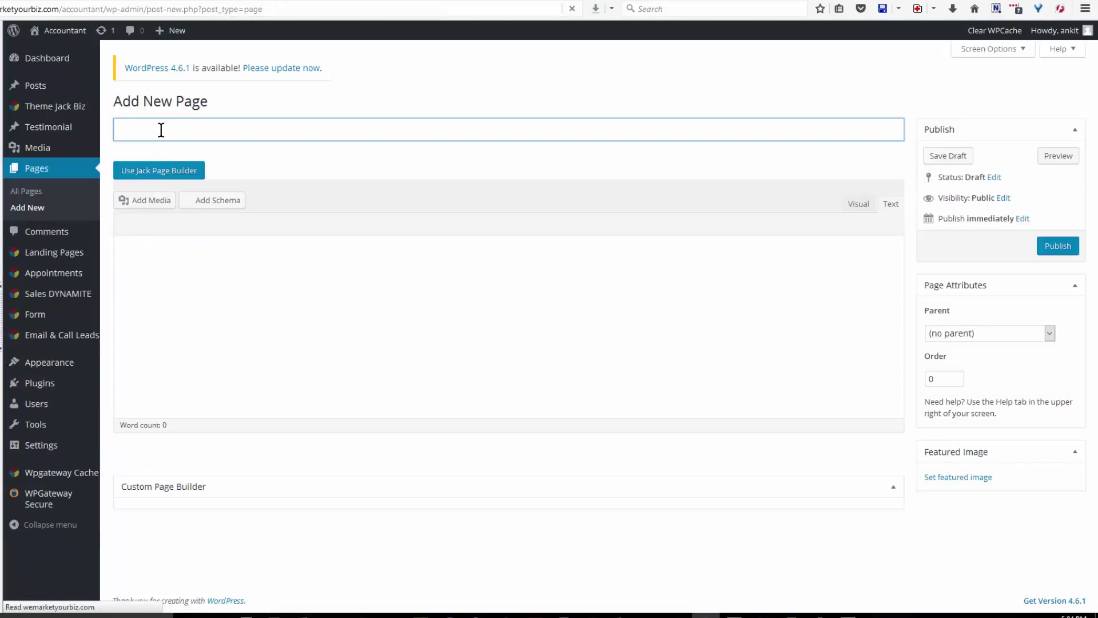
{"action": "type", "text": "Sec"}
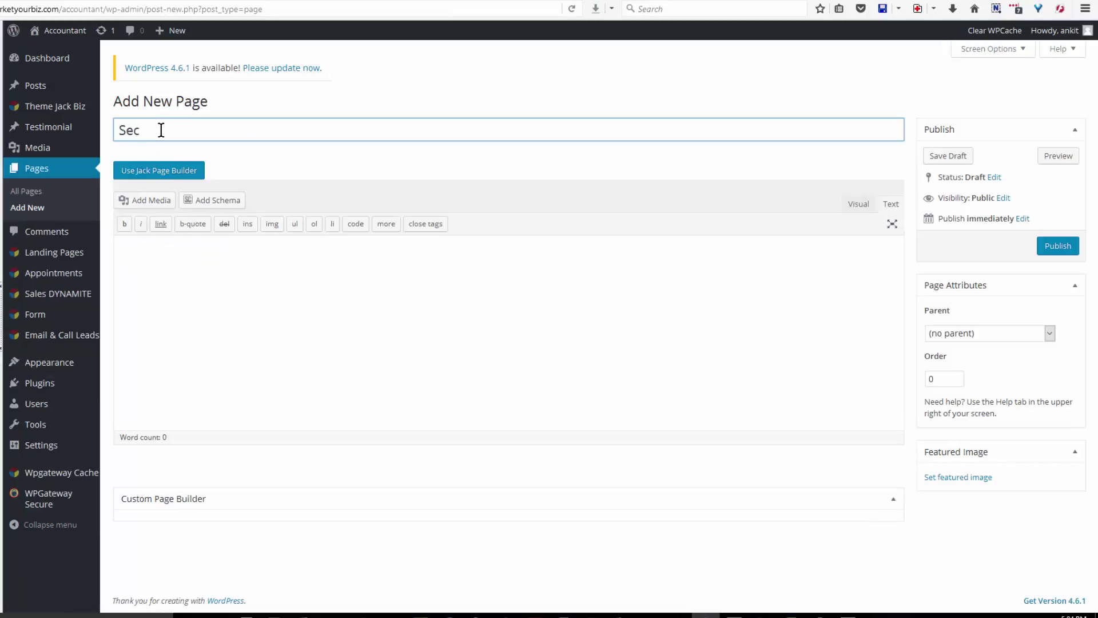
{"action": "type", "text": "tions"}
{"action": "left_click", "coordinate": [139, 169]}
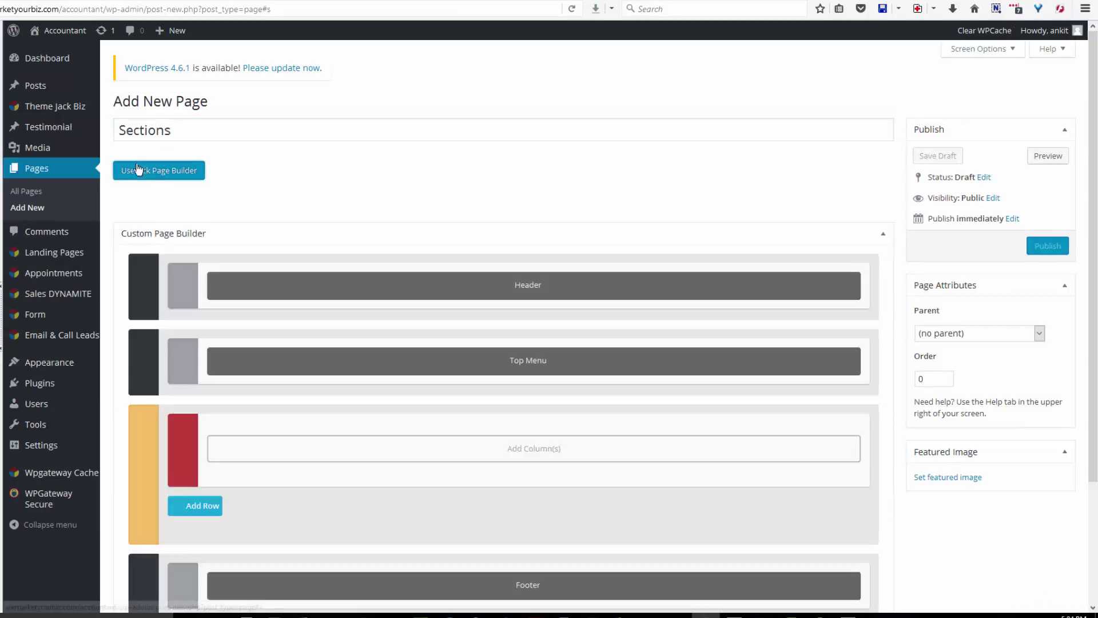
{"action": "scroll", "coordinate": [366, 320], "scroll_direction": "down", "scroll_amount": 3}
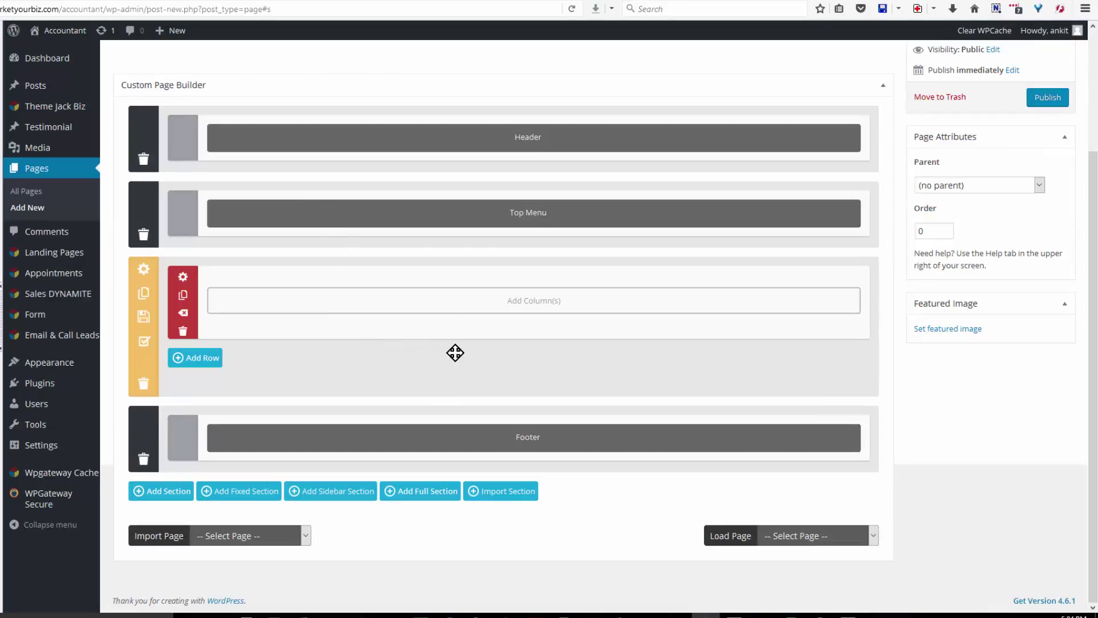
{"action": "scroll", "coordinate": [495, 242], "scroll_direction": "up", "scroll_amount": 3}
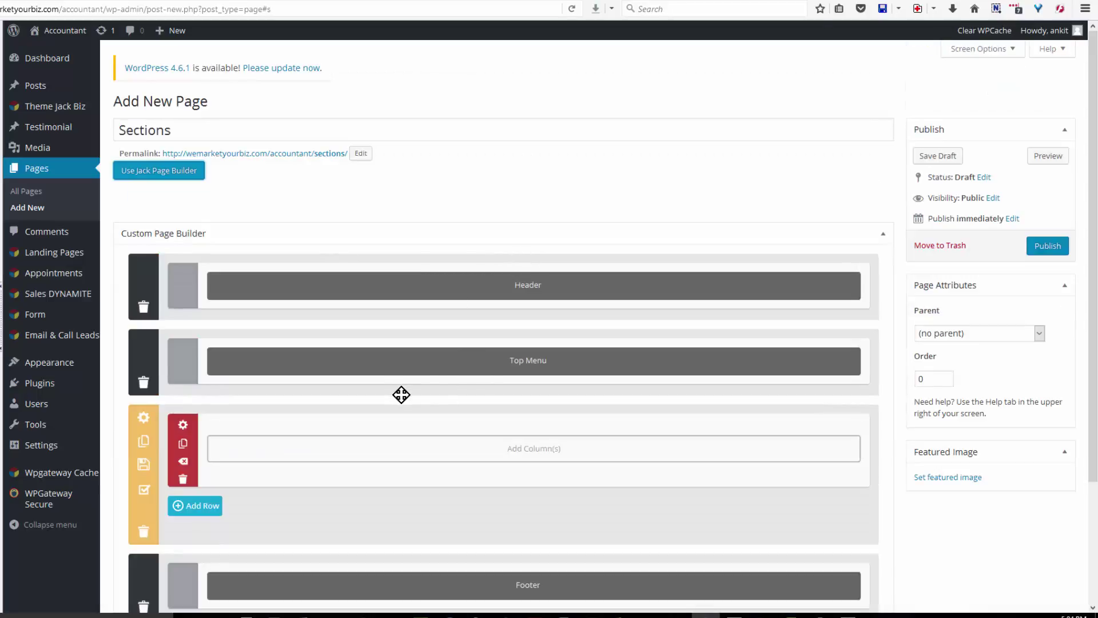
{"action": "scroll", "coordinate": [404, 414], "scroll_direction": "down", "scroll_amount": 3}
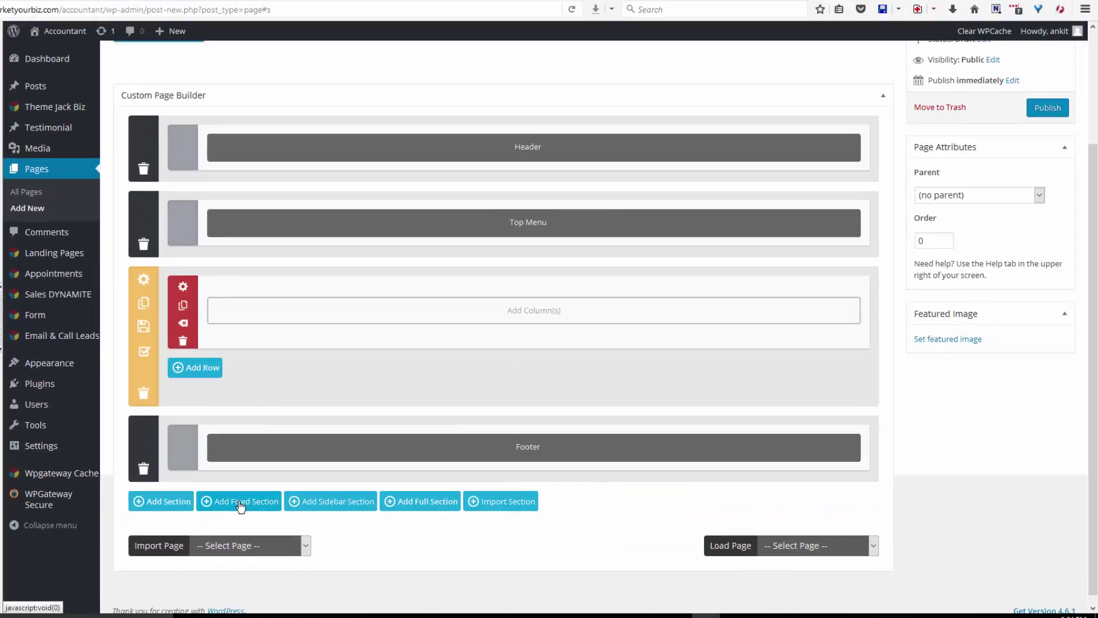
Add a fixed section below the Footer and place a Header module in it.
{"action": "left_click", "coordinate": [240, 504]}
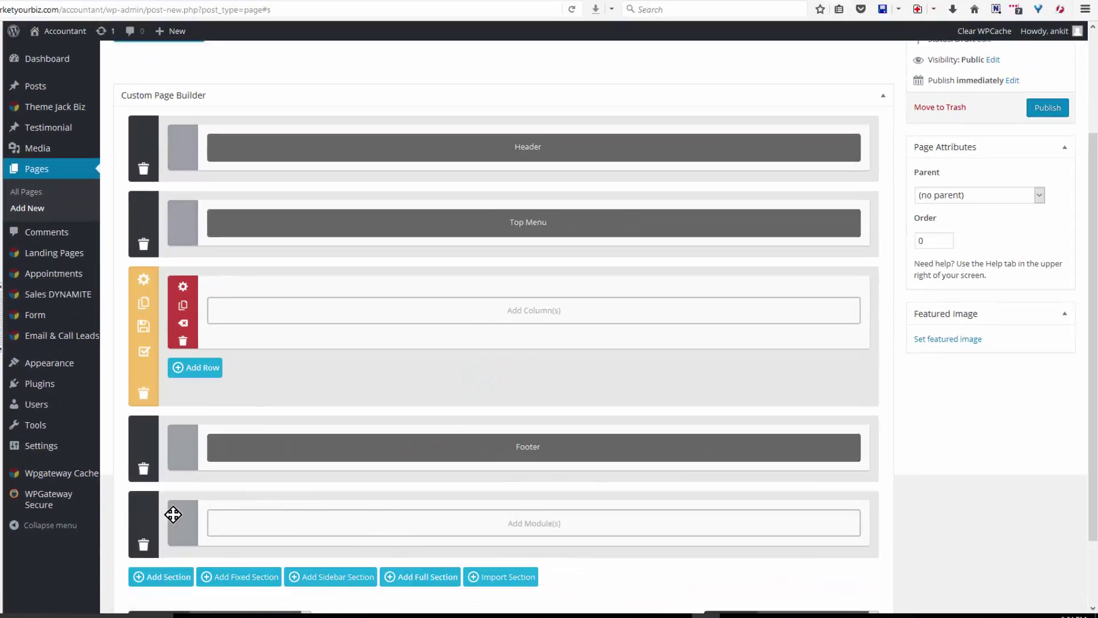
{"action": "left_click", "coordinate": [541, 525]}
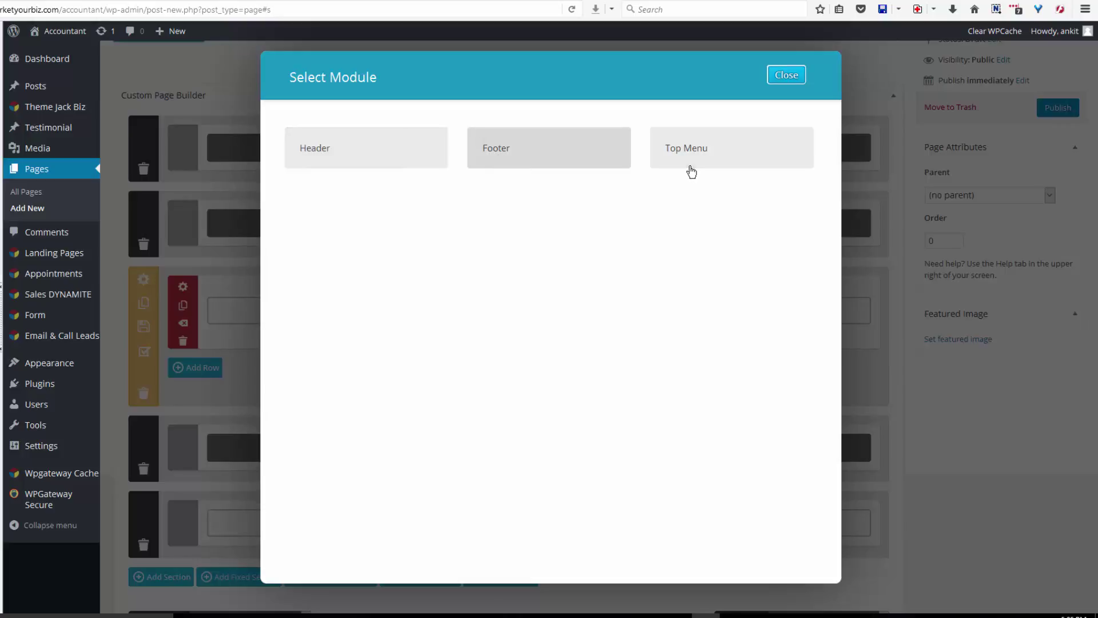
{"action": "left_click", "coordinate": [402, 153]}
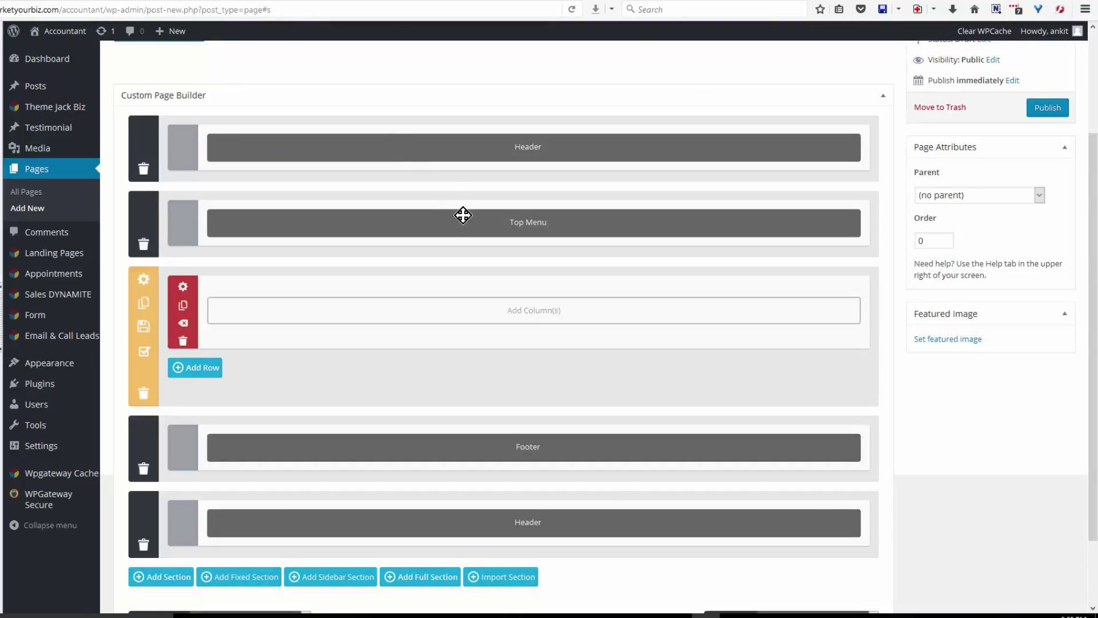
{"action": "scroll", "coordinate": [581, 490], "scroll_direction": "down", "scroll_amount": 3}
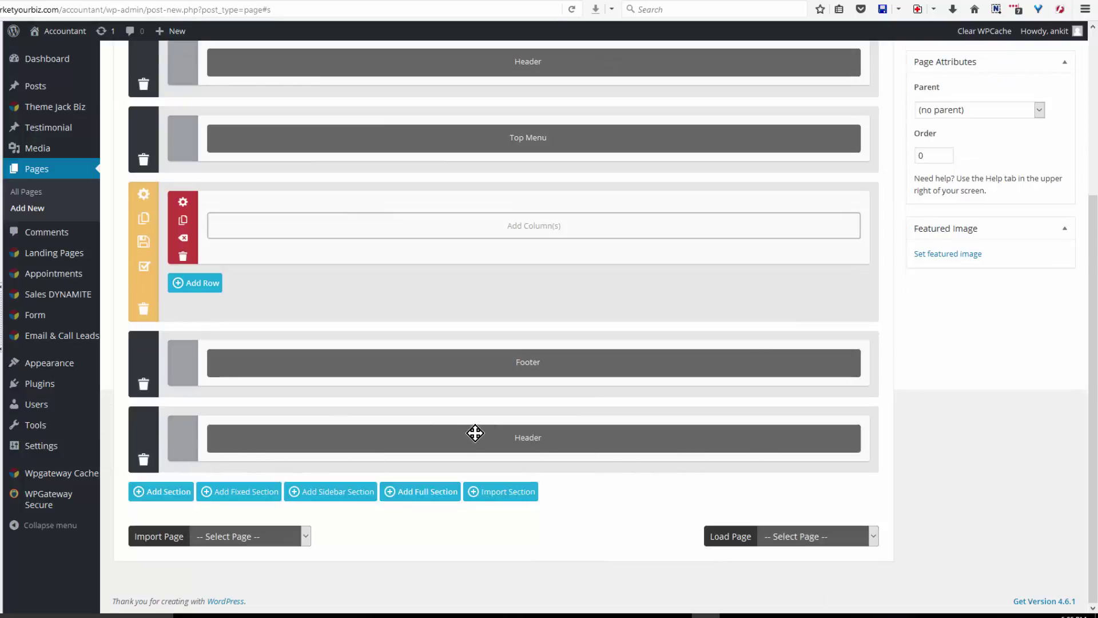
{"action": "scroll", "coordinate": [473, 431], "scroll_direction": "up", "scroll_amount": 3}
{"action": "mouse_move", "coordinate": [55, 108]}
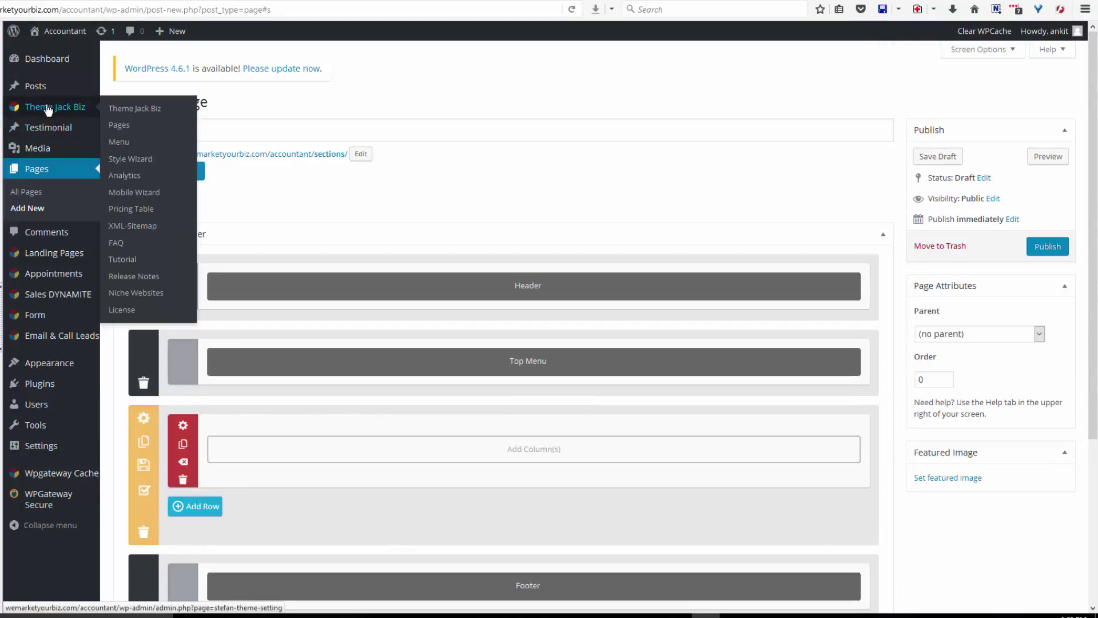
Open Theme Jack Biz settings in a new tab and review its Header and Top Menu settings.
{"action": "right_click", "coordinate": [144, 113]}
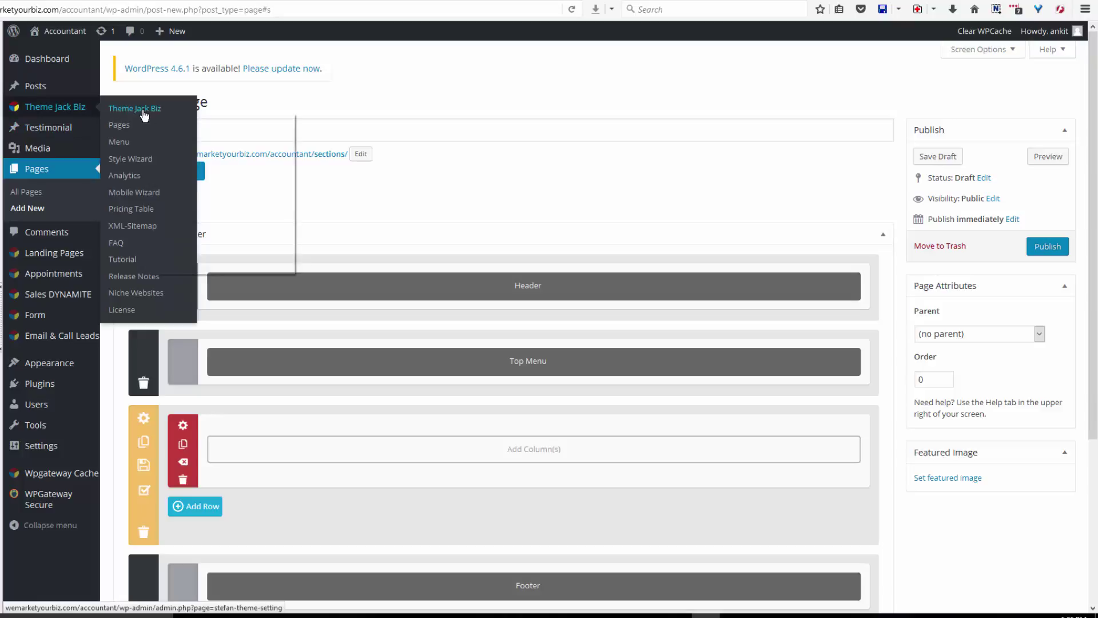
{"action": "left_click", "coordinate": [163, 120]}
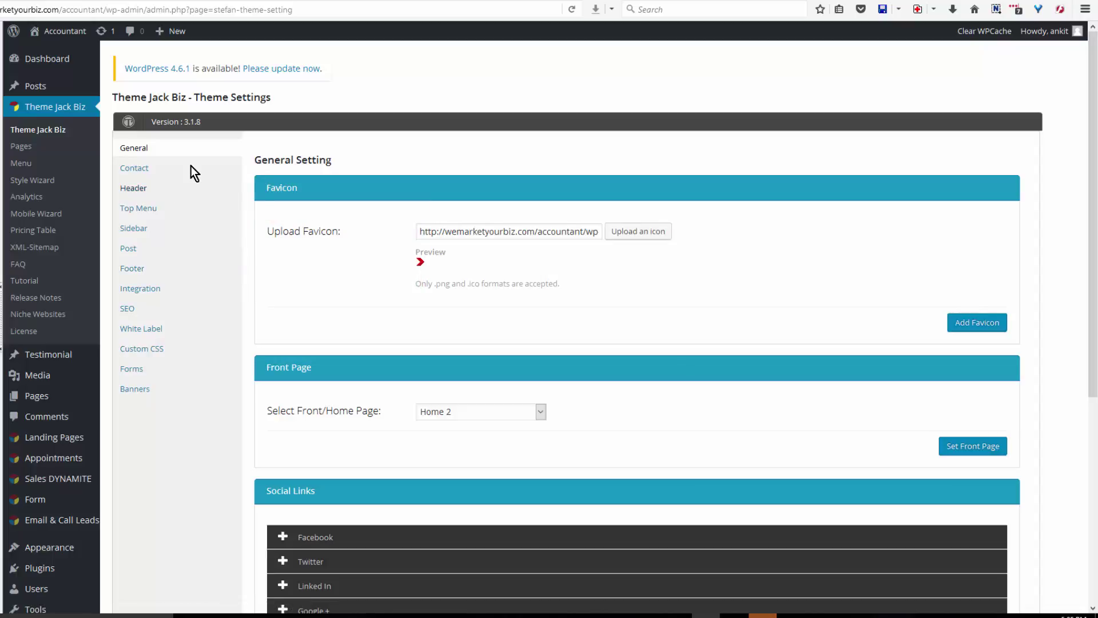
{"action": "left_click", "coordinate": [190, 166]}
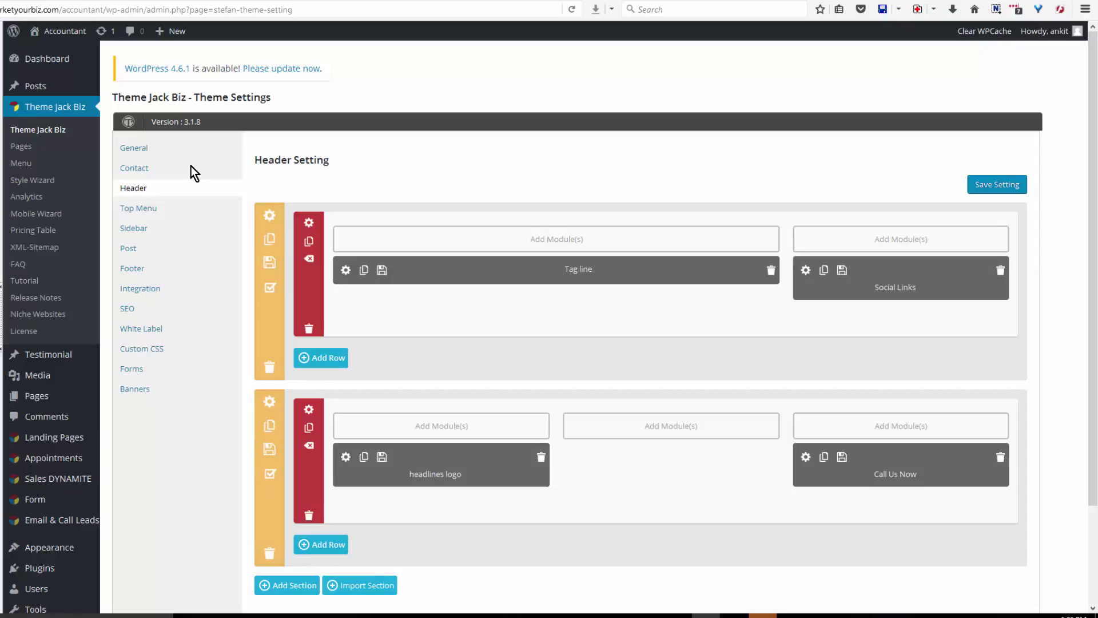
{"action": "left_click", "coordinate": [138, 208]}
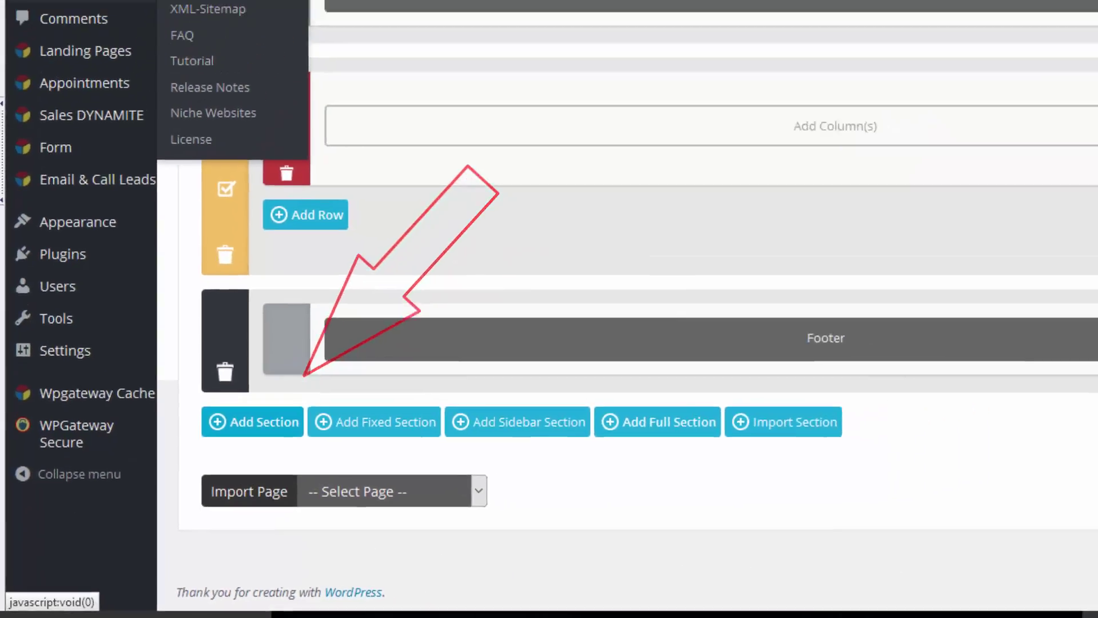
{"action": "left_click", "coordinate": [297, 385]}
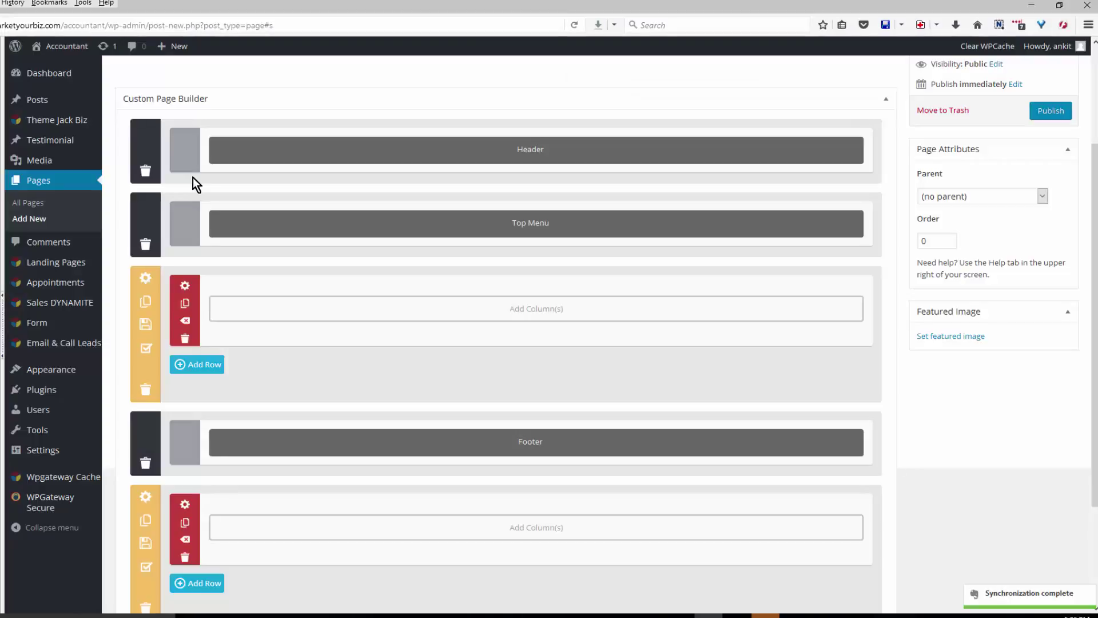
{"action": "scroll", "coordinate": [193, 177], "scroll_direction": "down", "scroll_amount": 3}
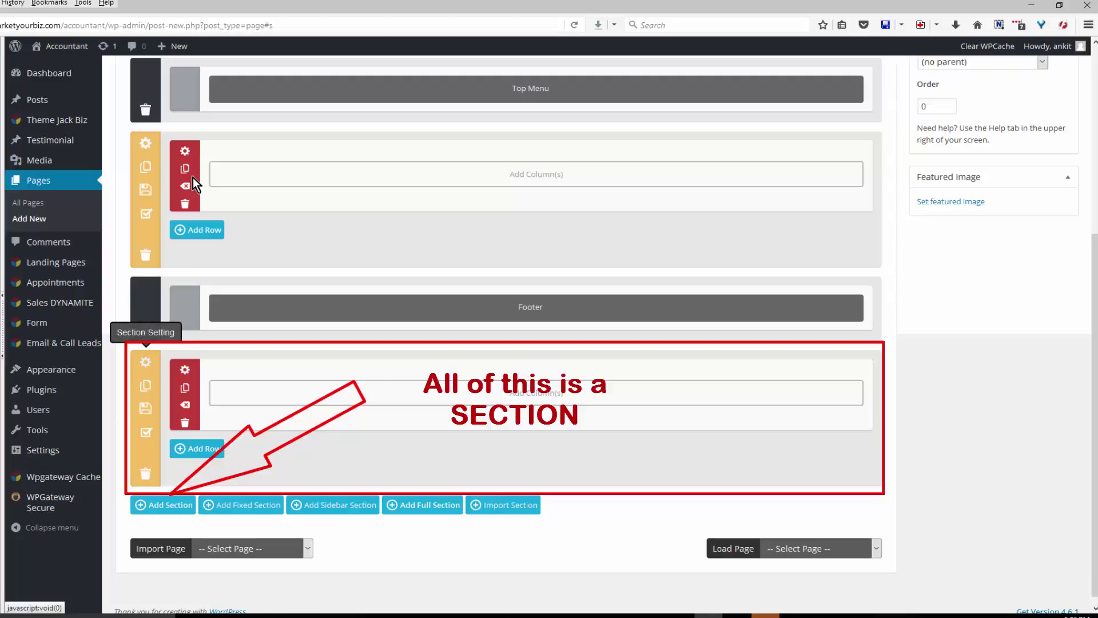
{"action": "left_click", "coordinate": [145, 362]}
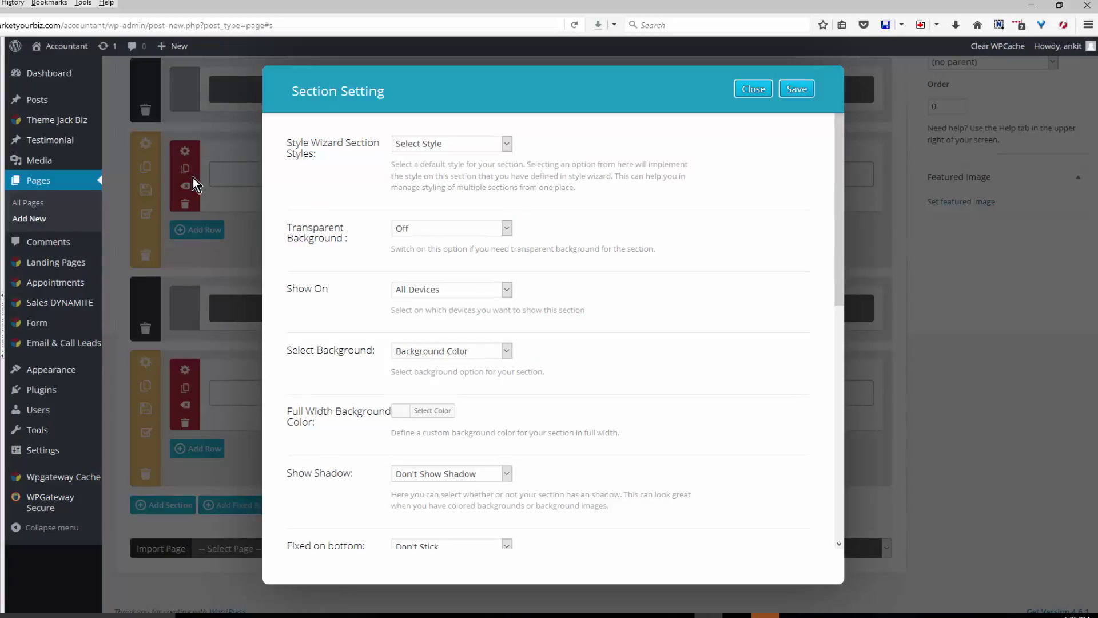
{"action": "scroll", "coordinate": [194, 177], "scroll_direction": "down", "scroll_amount": 5}
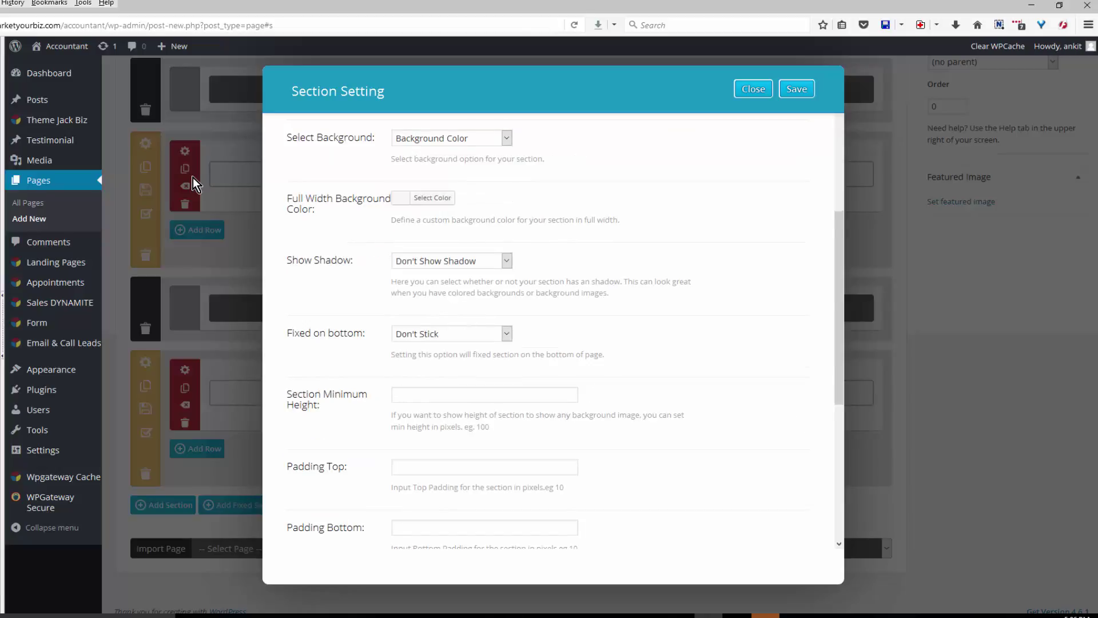
{"action": "scroll", "coordinate": [193, 177], "scroll_direction": "down", "scroll_amount": 4}
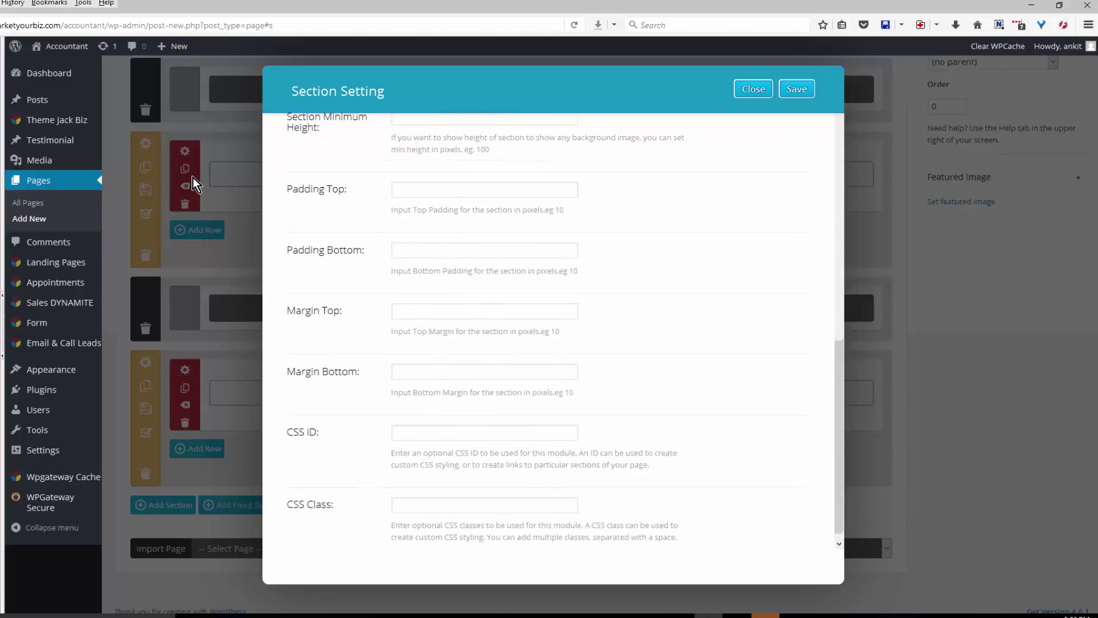
{"action": "scroll", "coordinate": [193, 177], "scroll_direction": "up", "scroll_amount": 3}
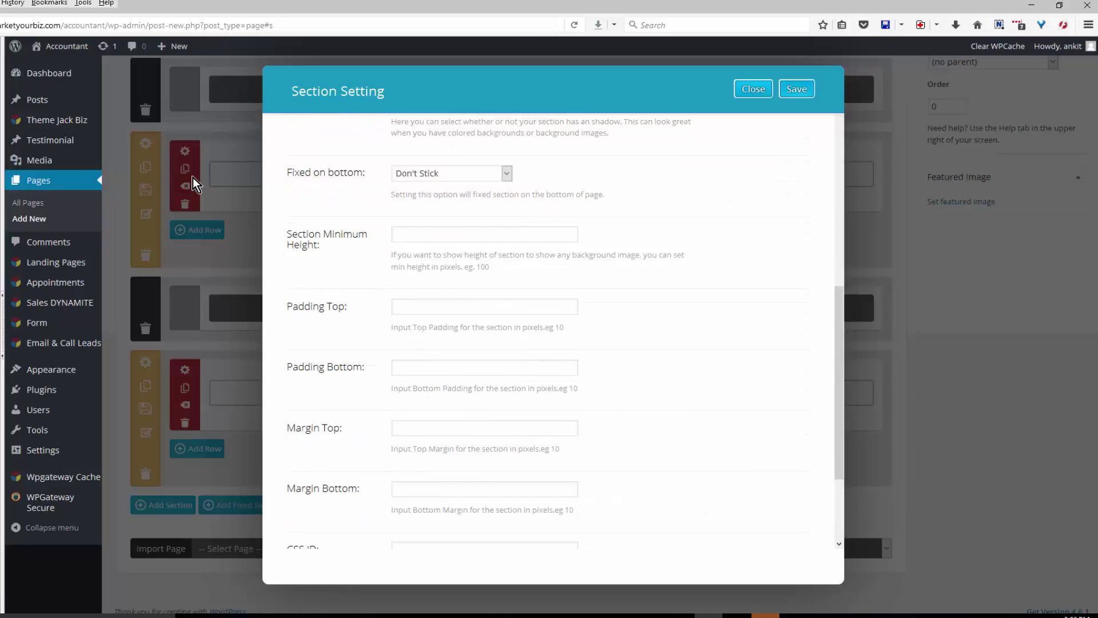
{"action": "key", "text": "Escape"}
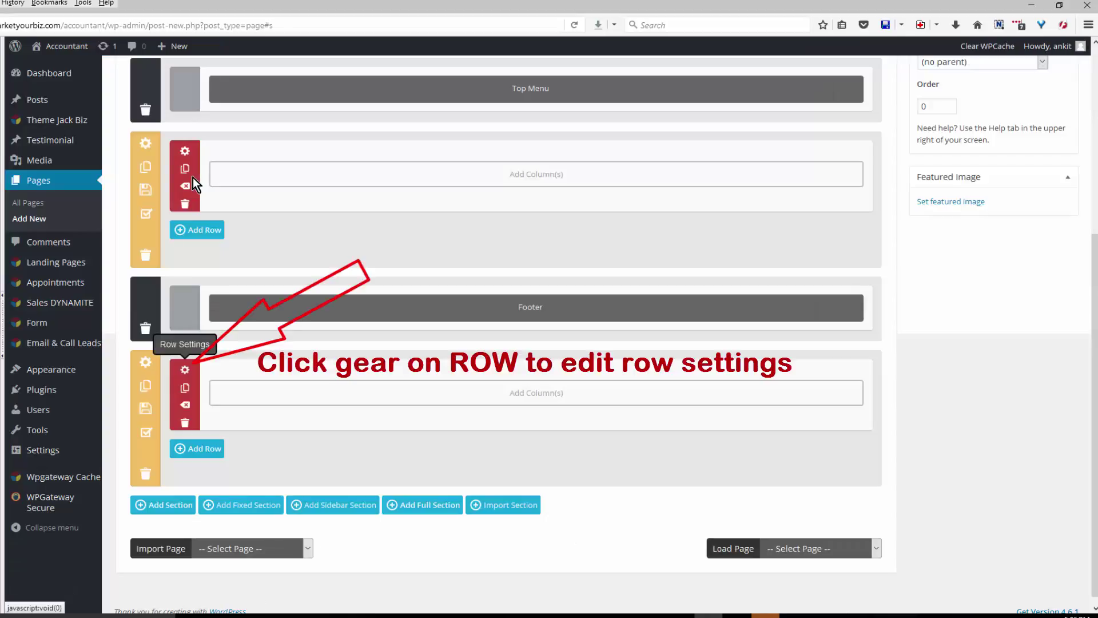
Save the bottom row's settings and give it a 1/4-1/2-1/4 three-column layout.
{"action": "left_click", "coordinate": [185, 370]}
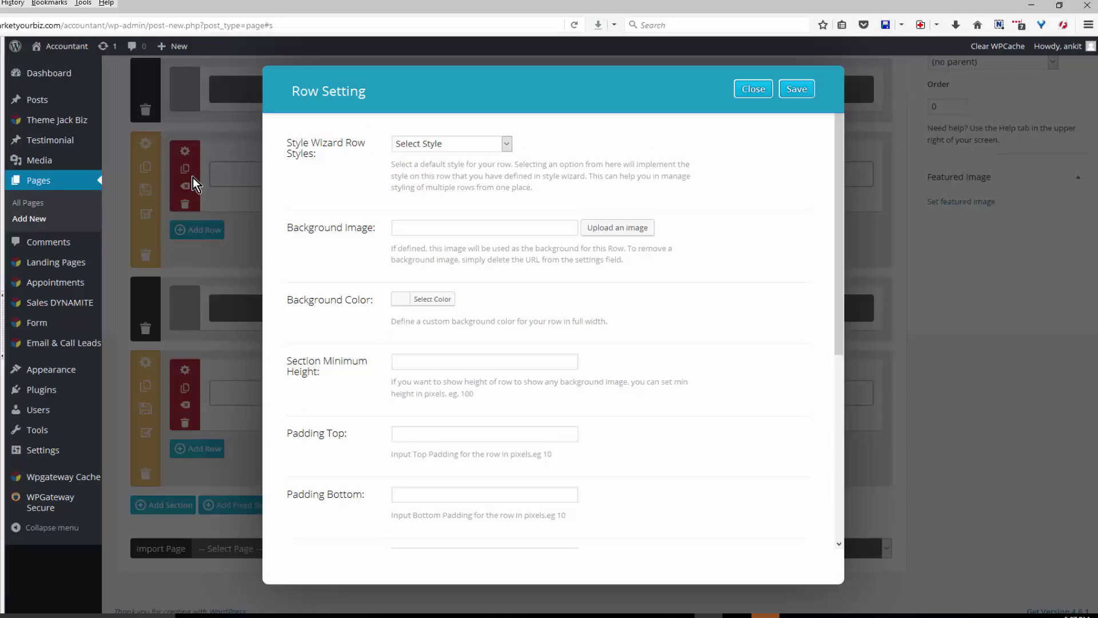
{"action": "scroll", "coordinate": [193, 177], "scroll_direction": "down", "scroll_amount": 3}
{"action": "scroll", "coordinate": [193, 177], "scroll_direction": "down", "scroll_amount": 4}
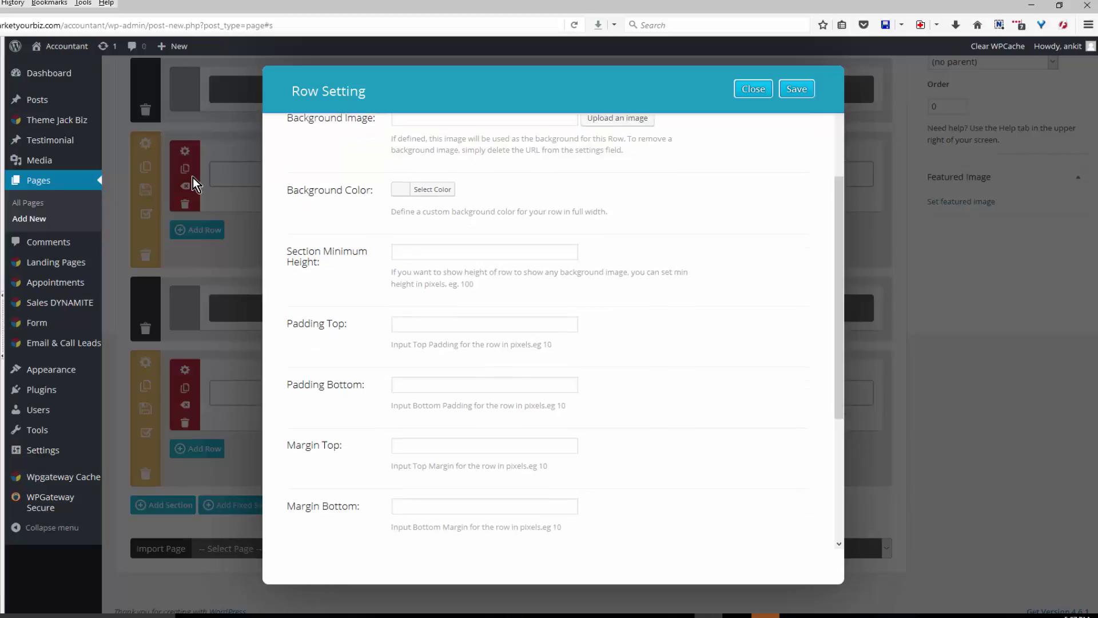
{"action": "scroll", "coordinate": [194, 177], "scroll_direction": "down", "scroll_amount": 3}
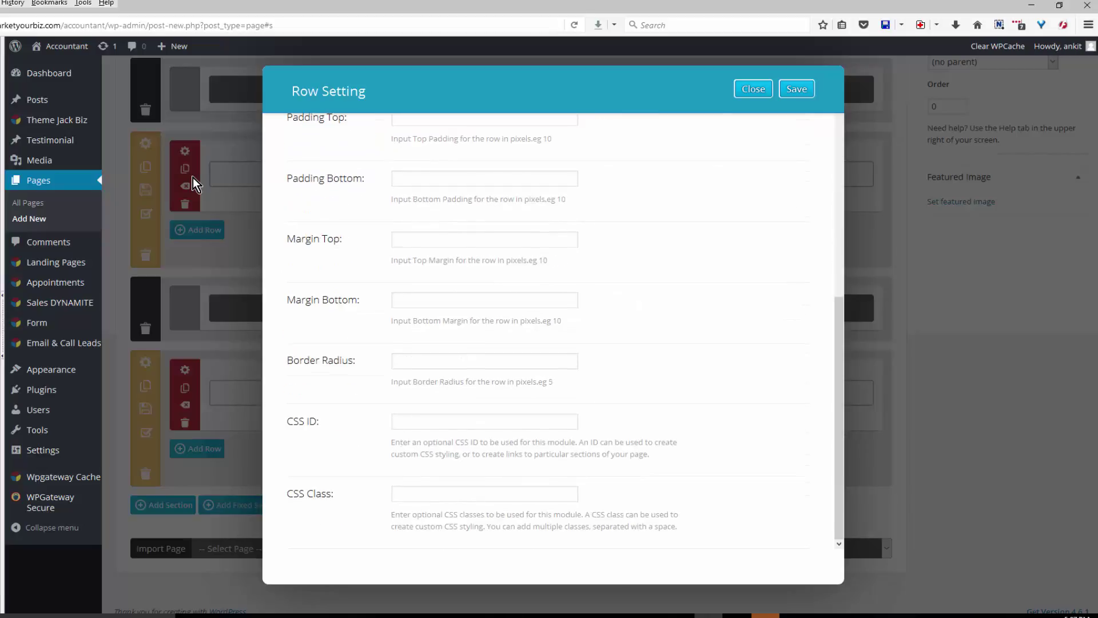
{"action": "scroll", "coordinate": [194, 177], "scroll_direction": "up", "scroll_amount": 10}
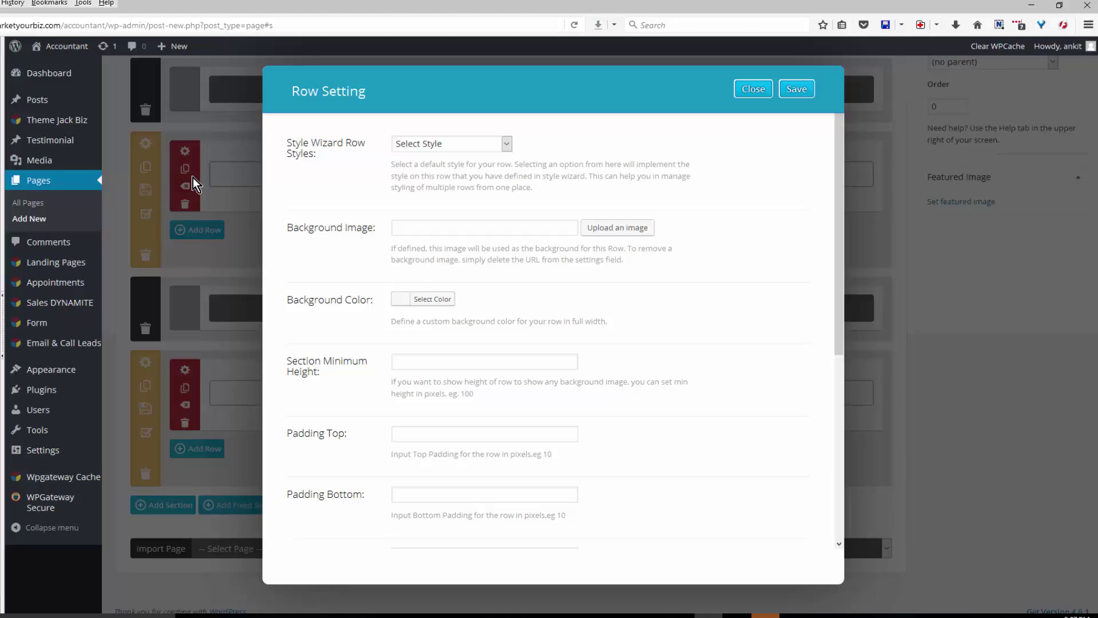
{"action": "left_click", "coordinate": [797, 89]}
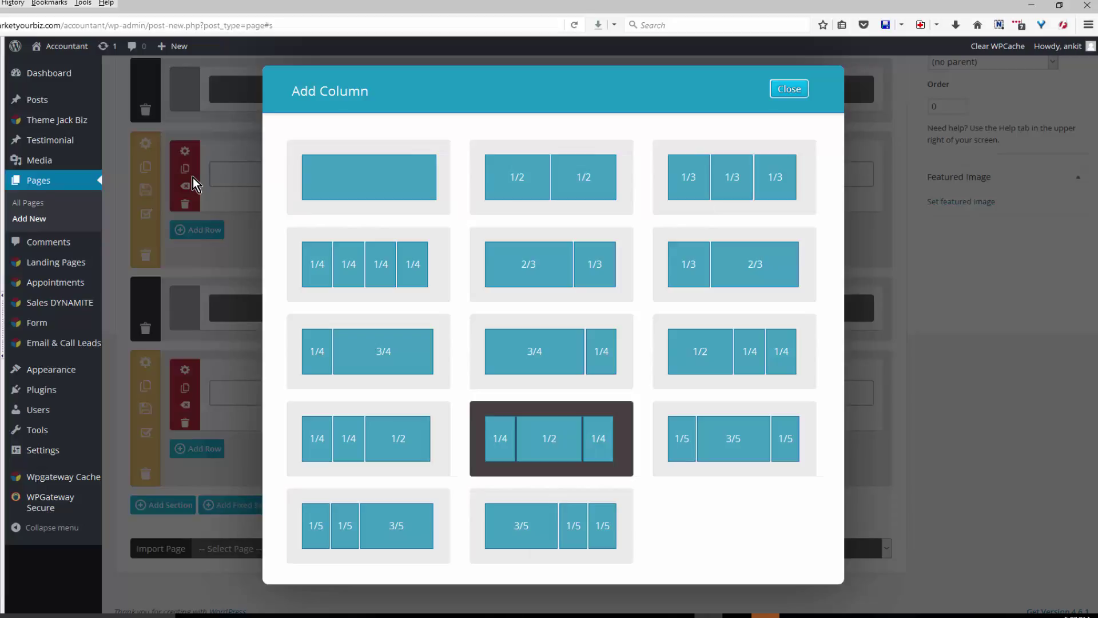
{"action": "key", "text": "Return"}
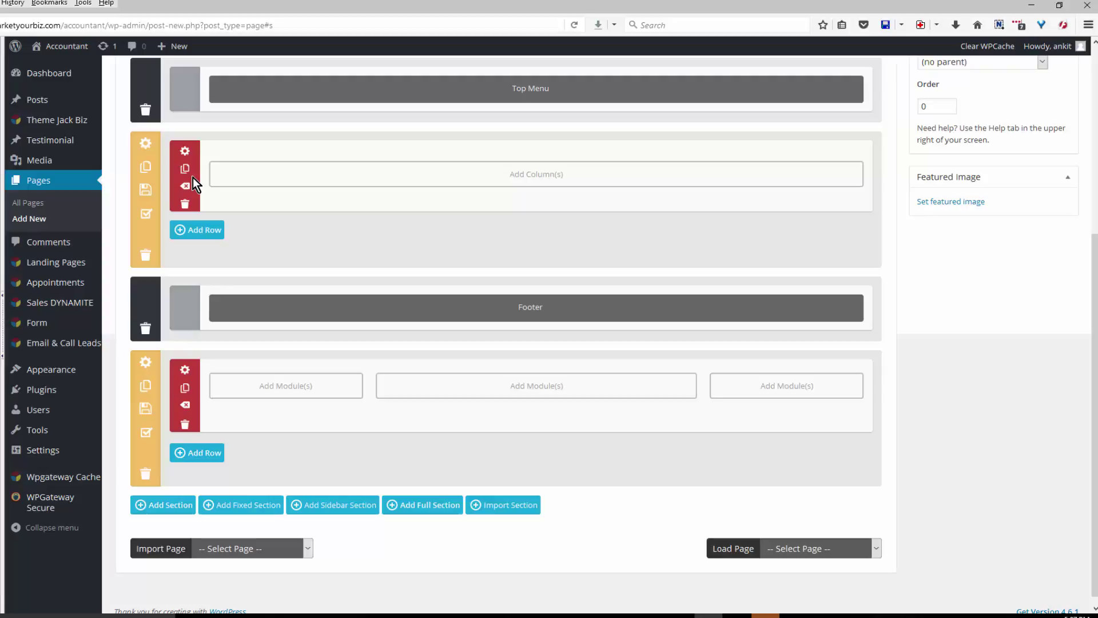
Add a Video module with the pasted YouTube link to the middle column and save it.
{"action": "key", "text": "Return"}
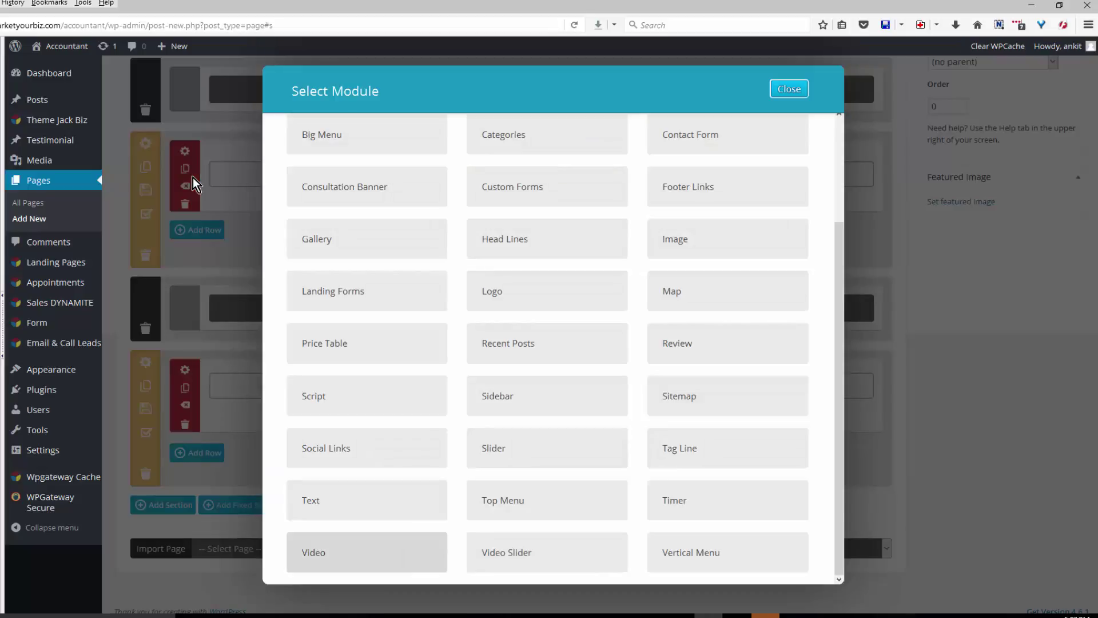
{"action": "key", "text": "Return"}
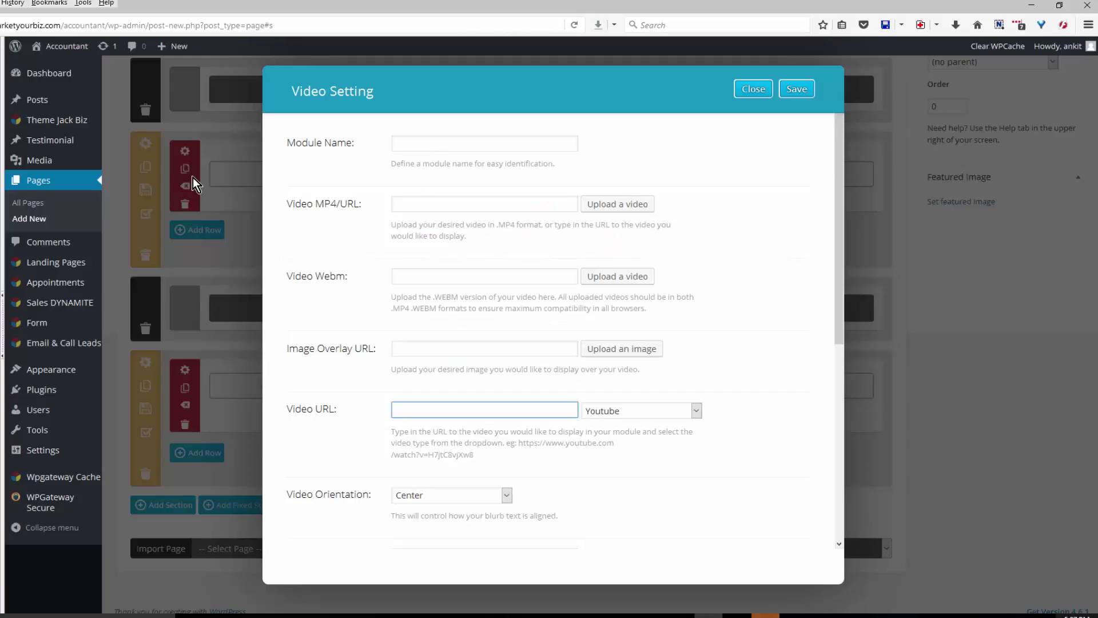
{"action": "key", "text": "ctrl+d"}
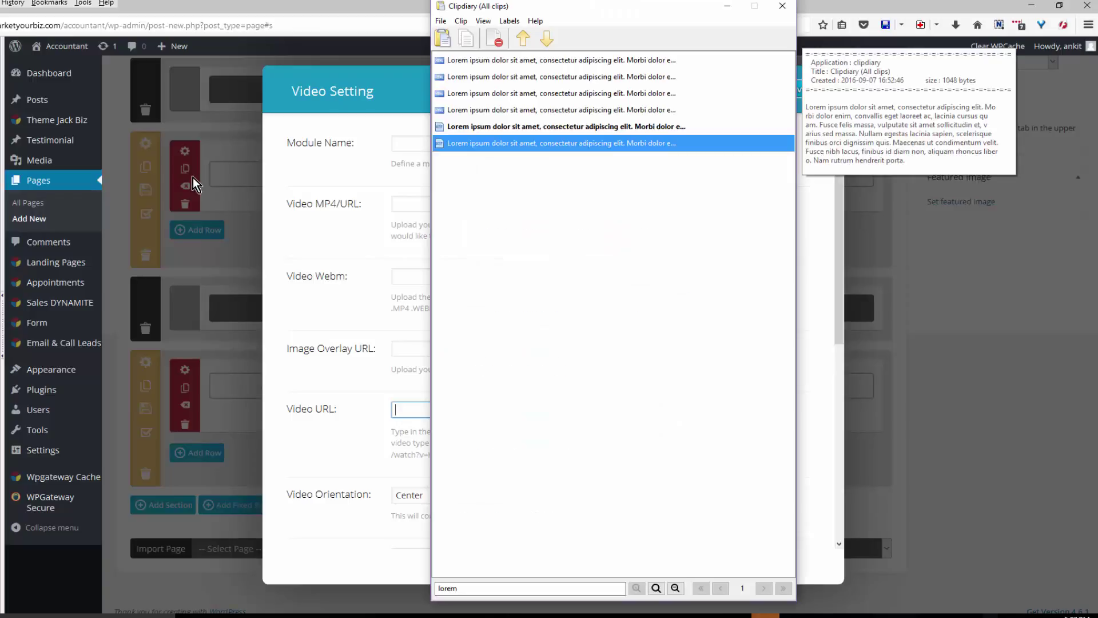
{"action": "key", "text": "Escape"}
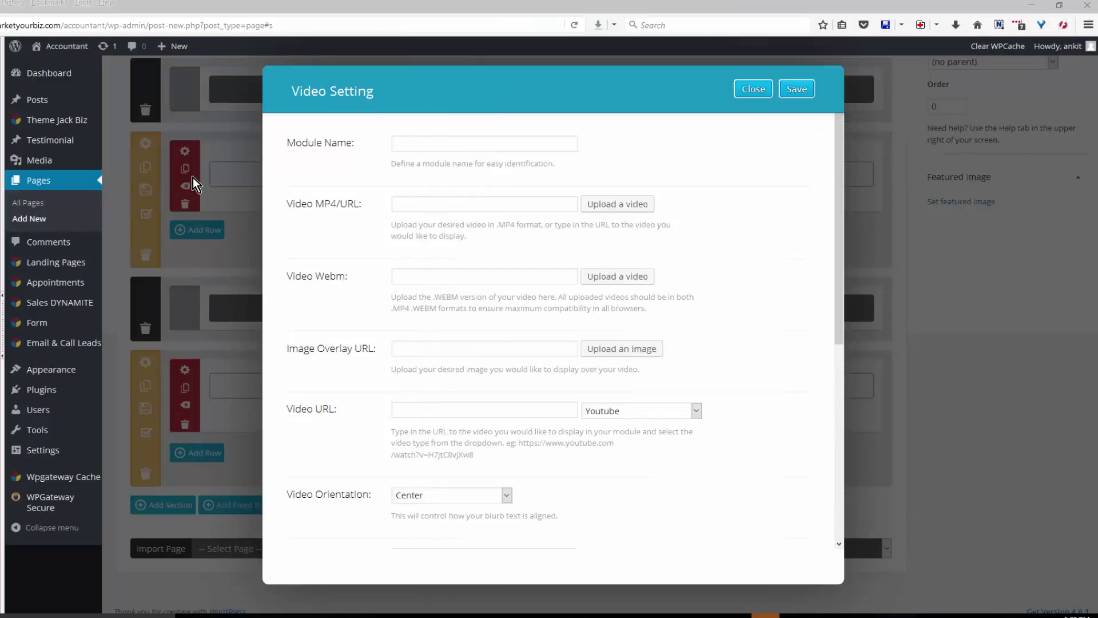
{"action": "type", "text": "https://www.youtube.com/watch?v=JLyNV7vBNE4"}
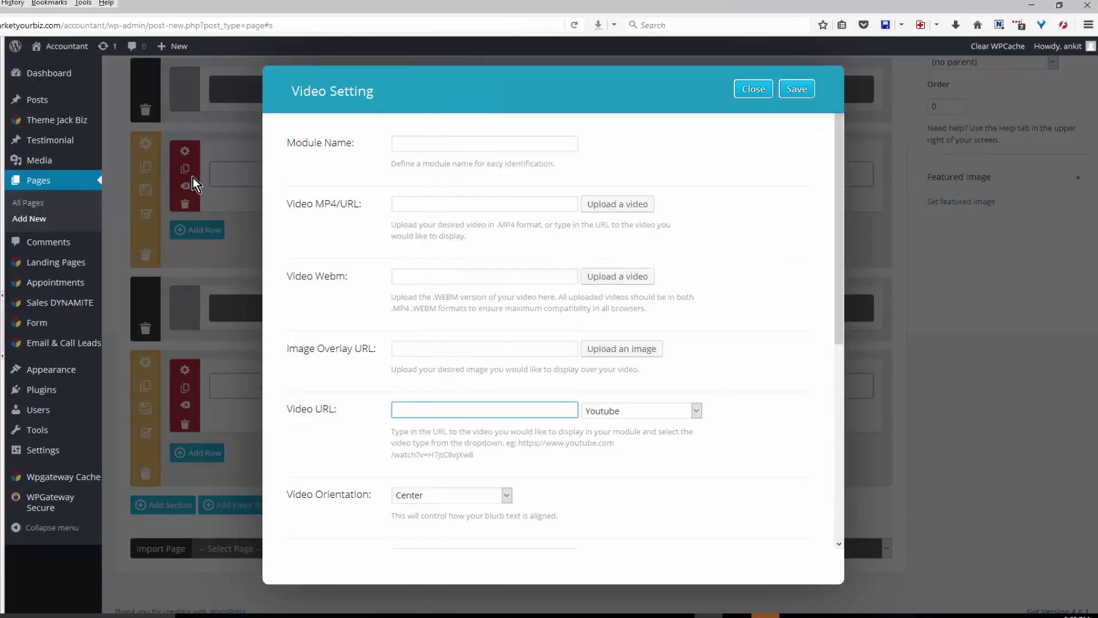
{"action": "scroll", "coordinate": [194, 177], "scroll_direction": "down", "scroll_amount": 4}
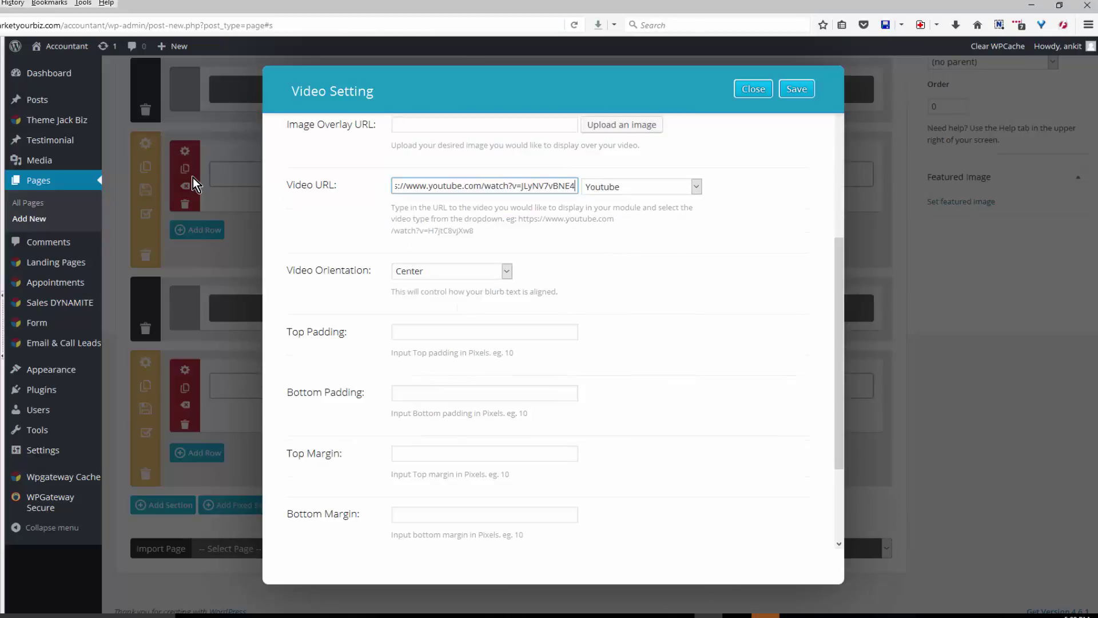
{"action": "scroll", "coordinate": [193, 177], "scroll_direction": "down", "scroll_amount": 2}
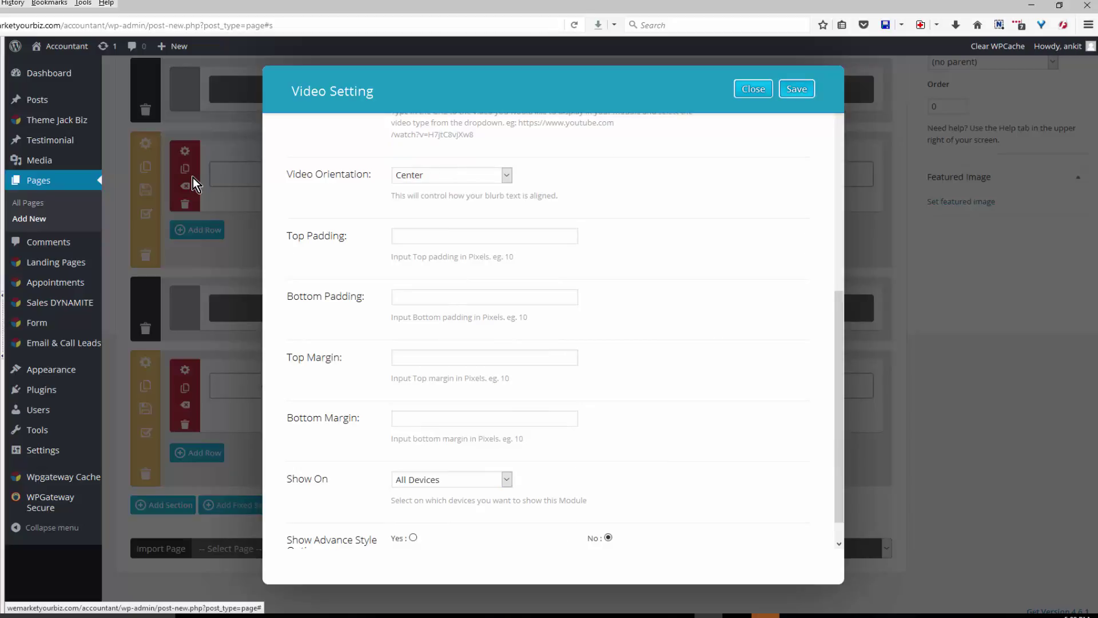
{"action": "left_click", "coordinate": [797, 89]}
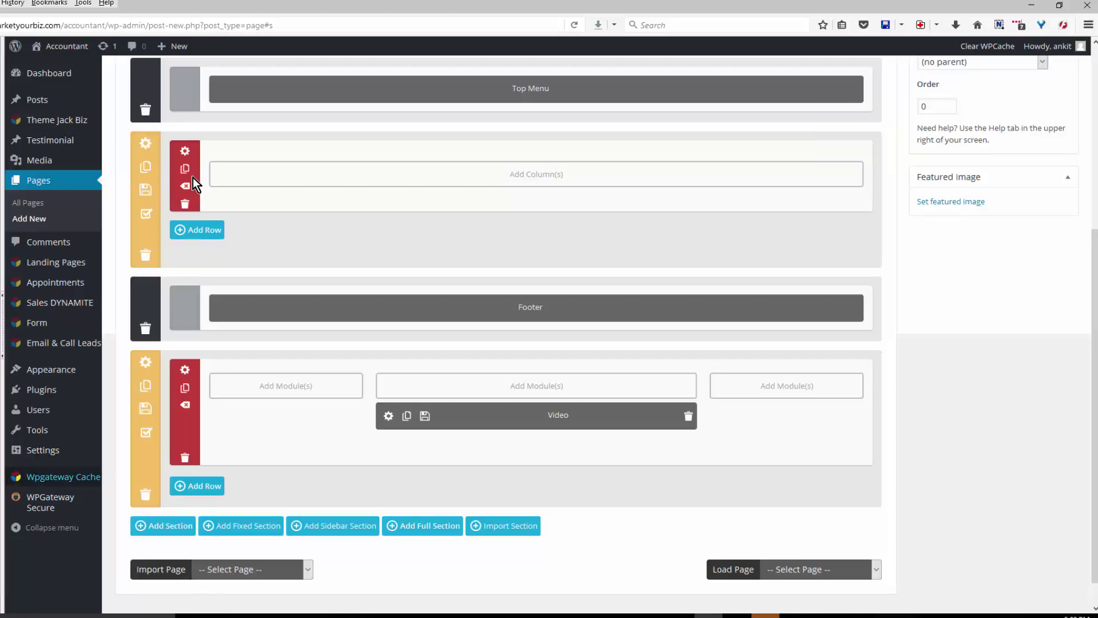
Drag the video section up so it sits directly above the Footer section.
{"action": "left_click_drag", "start_coordinate": [145, 465], "coordinate": [148, 300]}
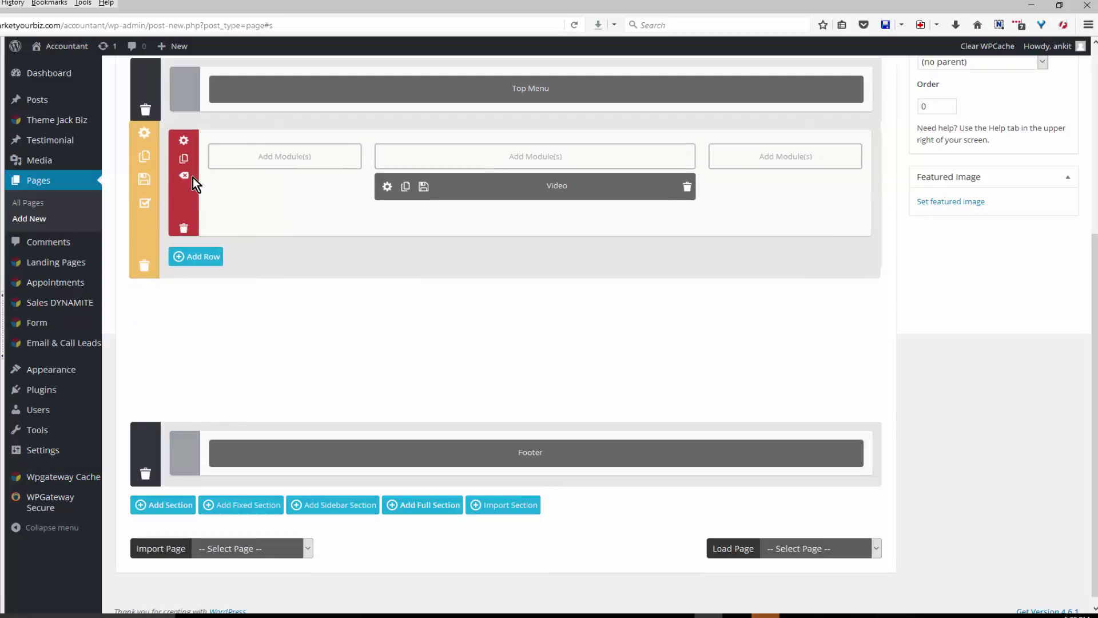
{"action": "mouse_move", "coordinate": [148, 131]}
{"action": "left_mouse_down"}
{"action": "mouse_move", "coordinate": [149, 89]}
{"action": "mouse_move", "coordinate": [149, 390]}
{"action": "mouse_move", "coordinate": [149, 358]}
{"action": "left_mouse_up"}
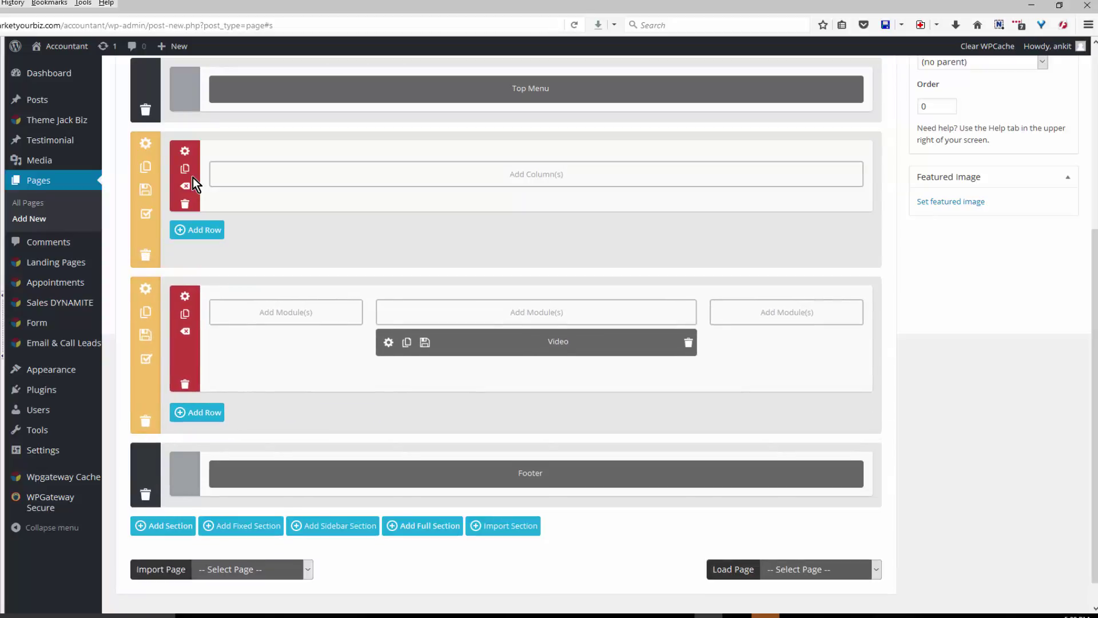
{"action": "scroll", "coordinate": [194, 183], "scroll_direction": "up", "scroll_amount": 3}
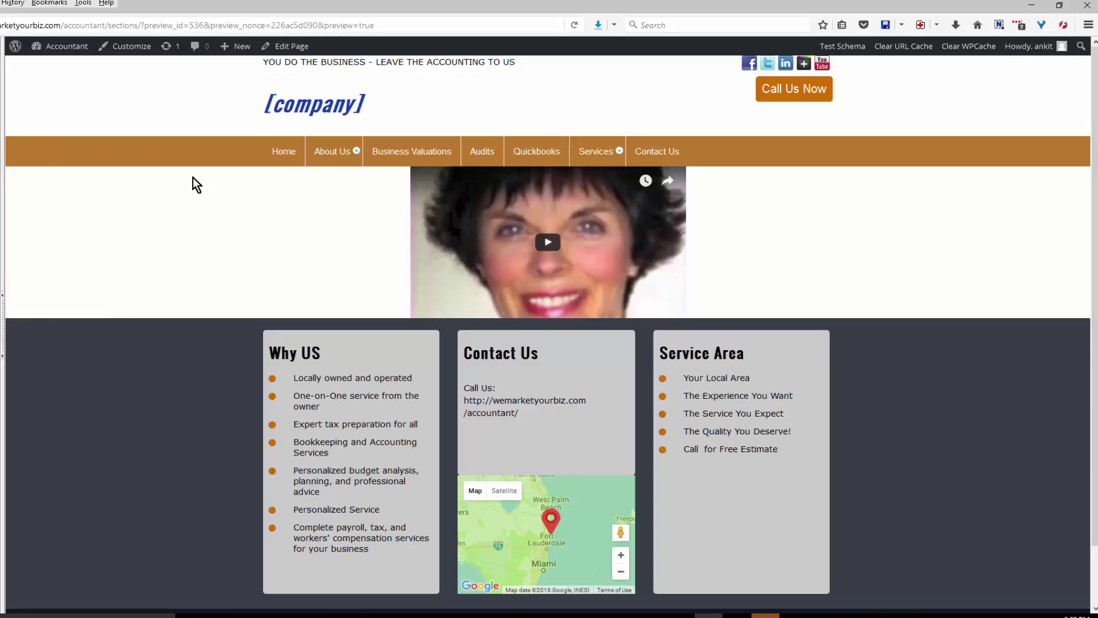
Switch back to the Sections page editor tab and scroll down to the builder sections.
{"action": "key", "text": "ctrl+shift+Tab"}
{"action": "scroll", "coordinate": [196, 185], "scroll_direction": "down", "scroll_amount": 6}
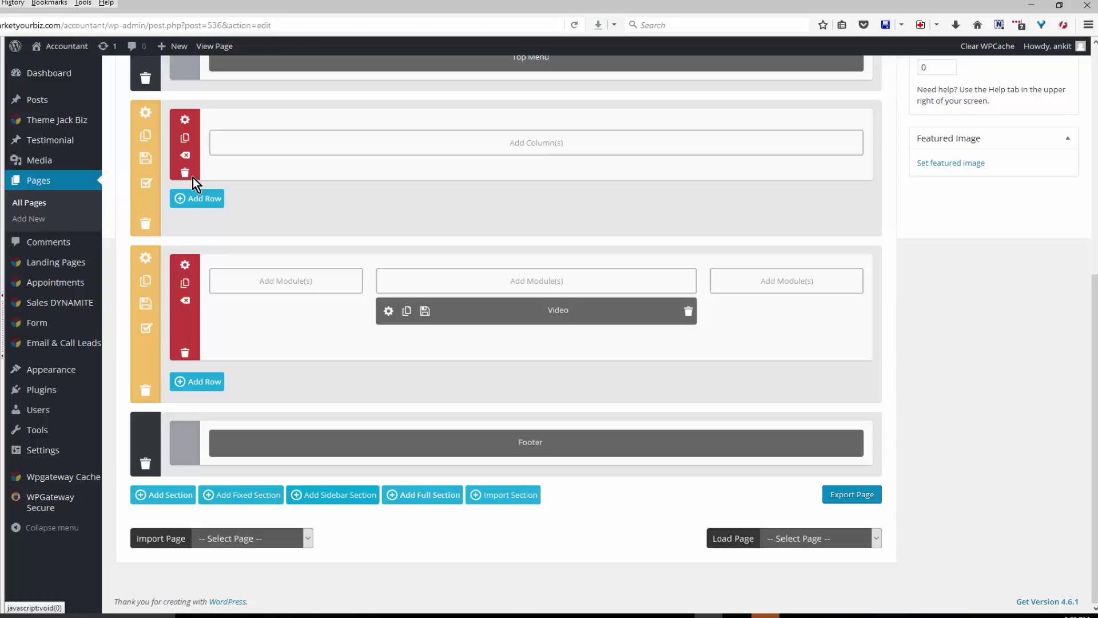
Add a one-third/two-thirds section and put a Sidebar module in its left column.
{"action": "left_click", "coordinate": [333, 495]}
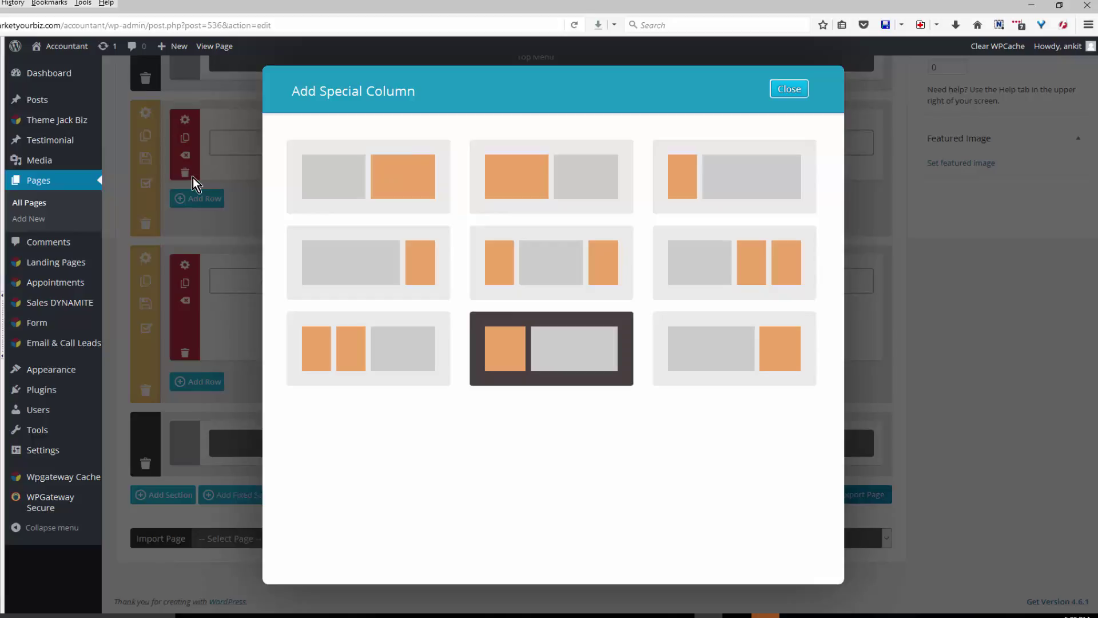
{"action": "left_click", "coordinate": [552, 348]}
{"action": "left_click", "coordinate": [194, 183]}
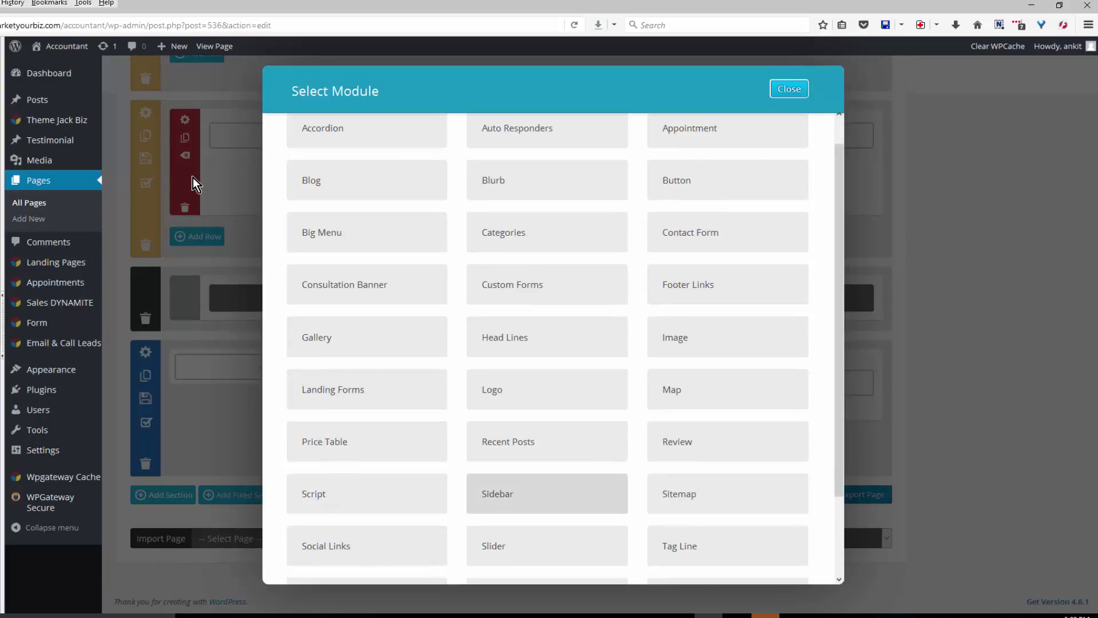
{"action": "left_click", "coordinate": [547, 494]}
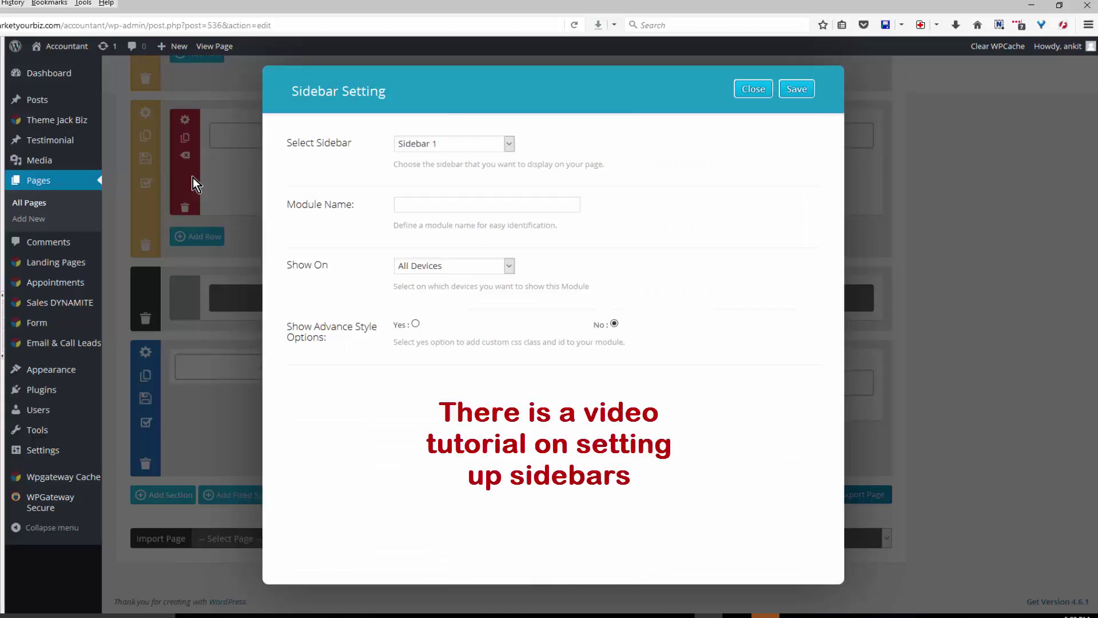
Select Sidebar 1, name the module 'sidebar', and save it.
{"action": "left_click", "coordinate": [507, 143]}
{"action": "key", "text": "Down"}
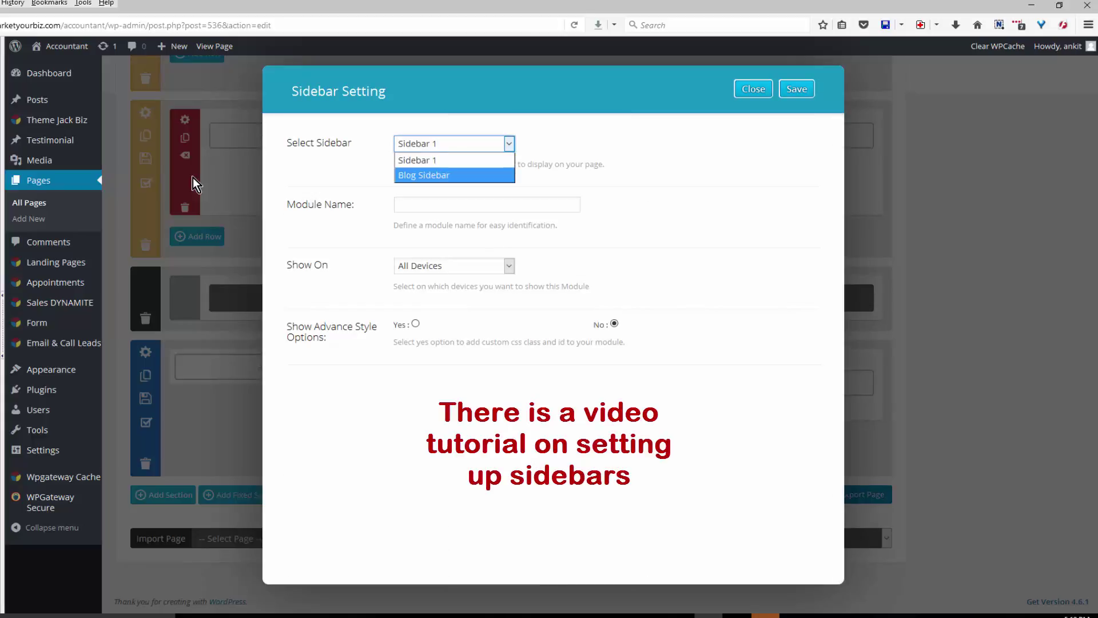
{"action": "key", "text": "Up"}
{"action": "key", "text": "Return"}
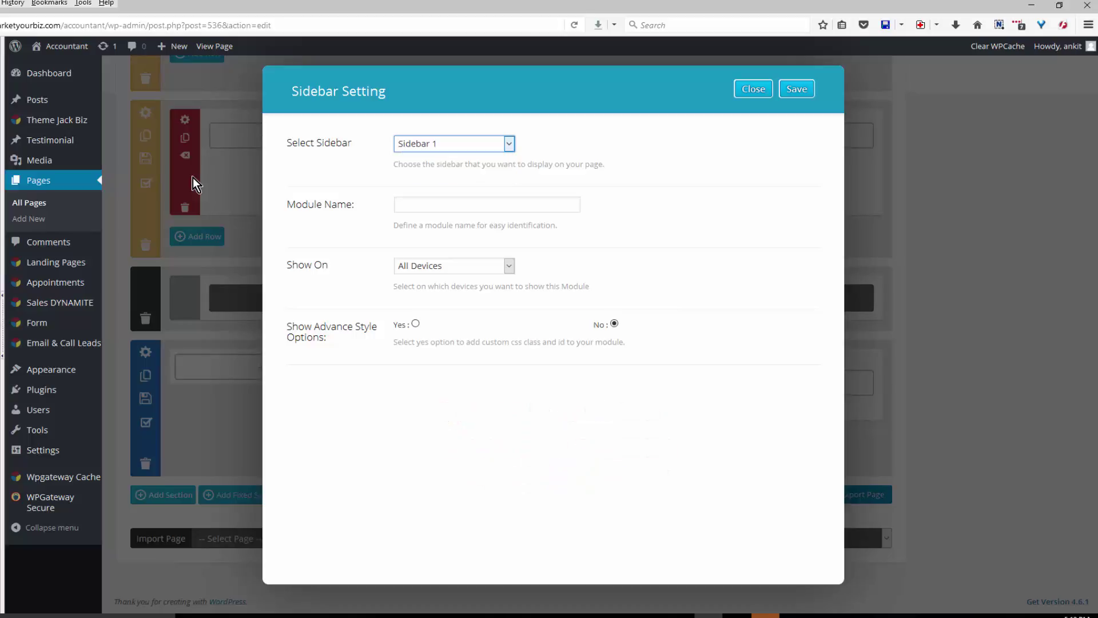
{"action": "key", "text": "Tab"}
{"action": "type", "text": "sidebar"}
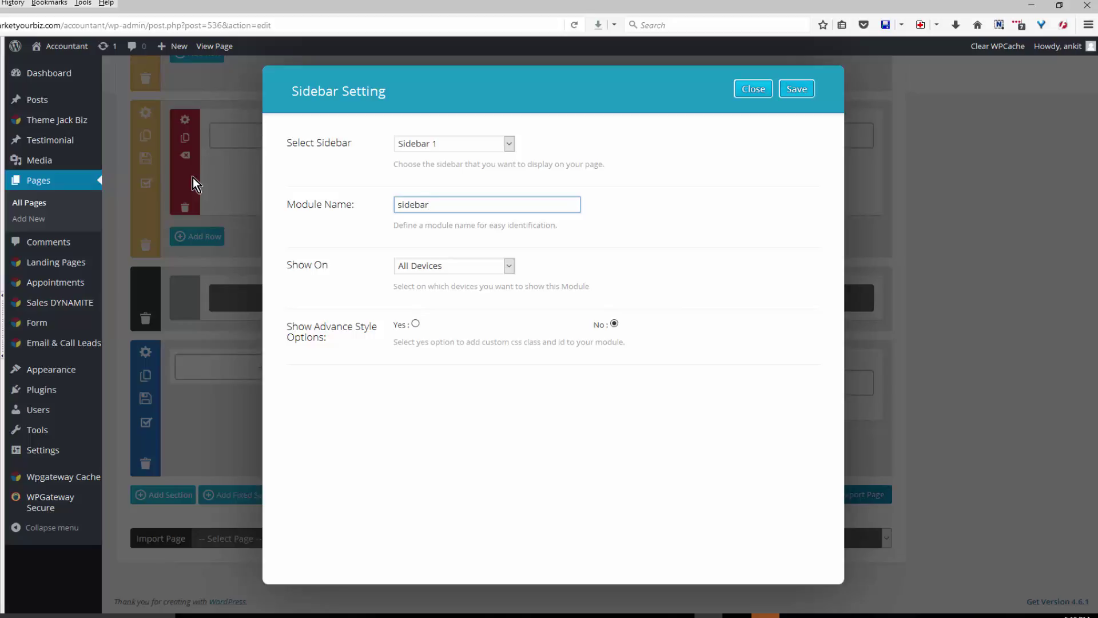
{"action": "key", "text": "shift+Tab"}
{"action": "key", "text": "shift+Tab"}
{"action": "key", "text": "Return"}
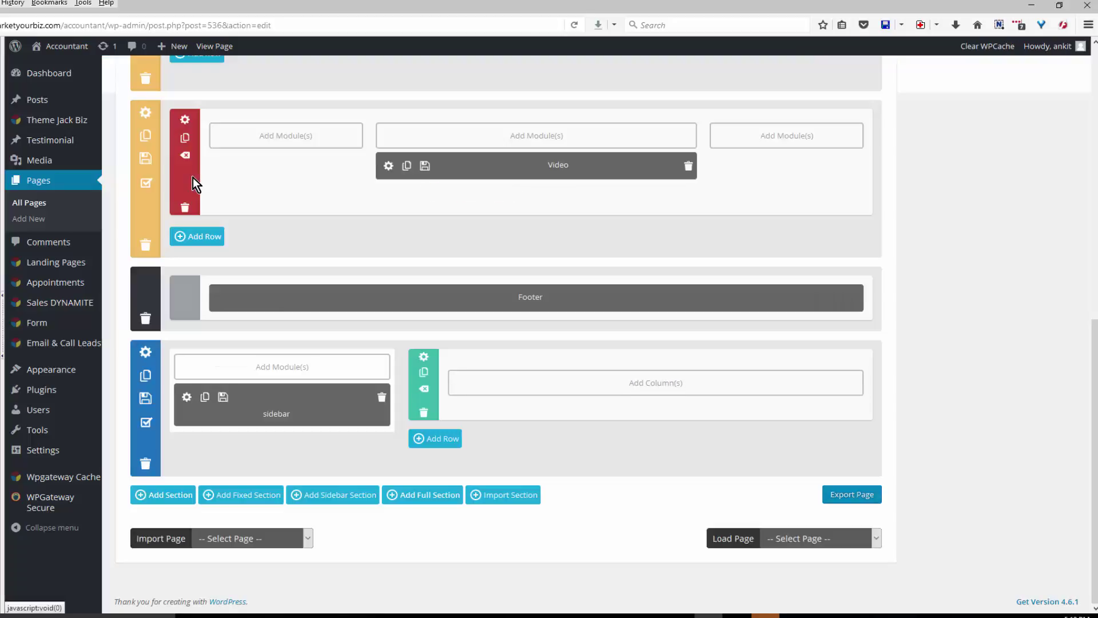
Add a single full-width column with a Video module and paste the YouTube URL.
{"action": "key", "text": "Return"}
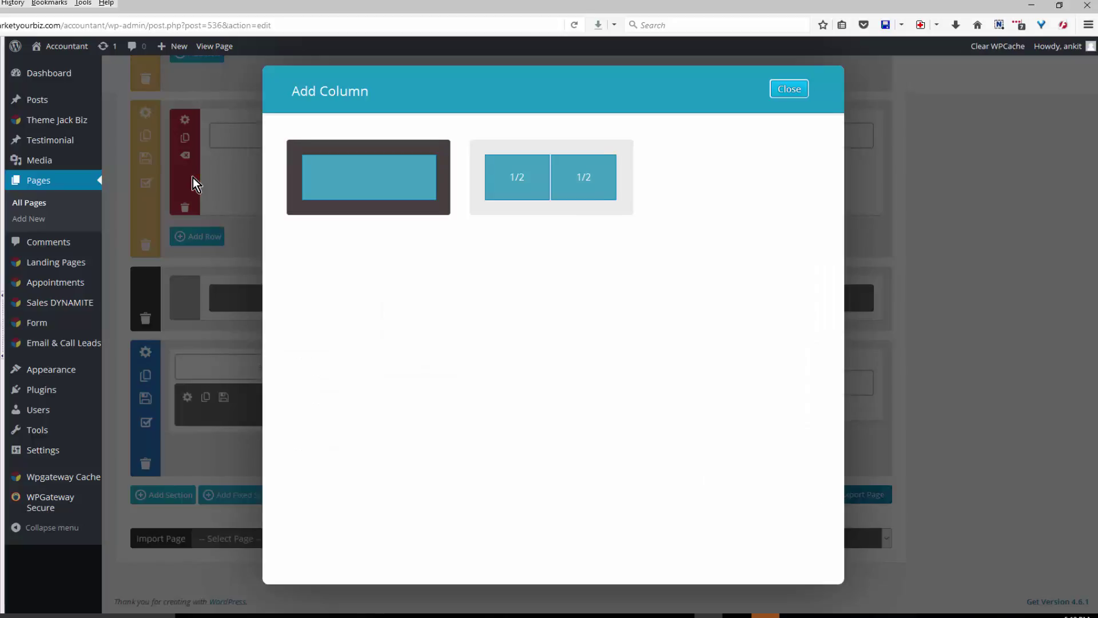
{"action": "left_click", "coordinate": [369, 177]}
{"action": "scroll", "coordinate": [727, 367], "scroll_direction": "down", "scroll_amount": 3}
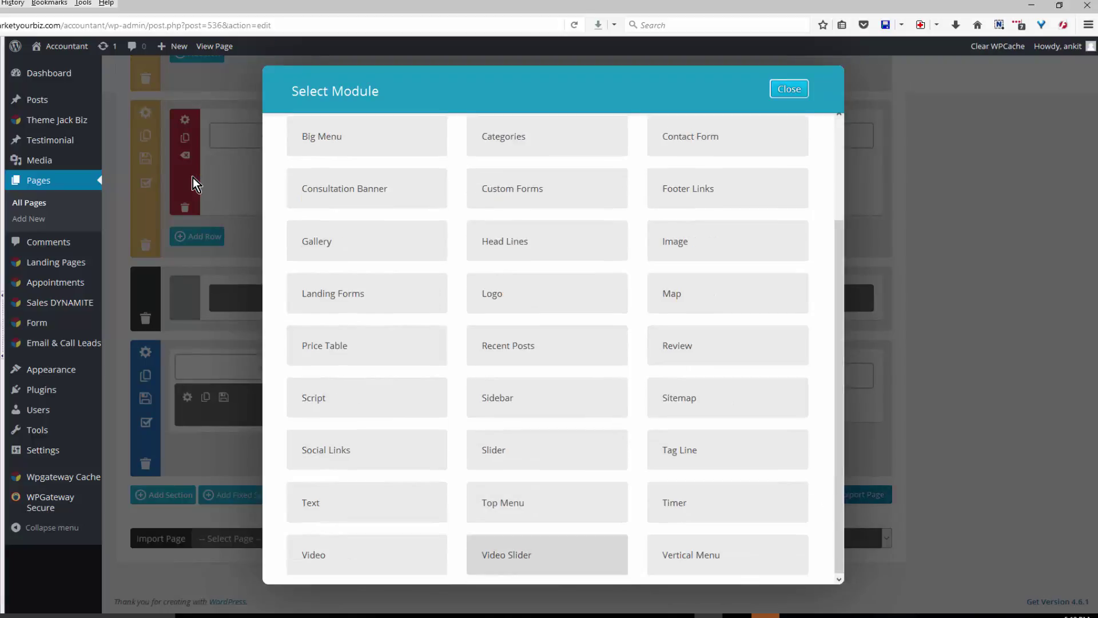
{"action": "left_click", "coordinate": [367, 555]}
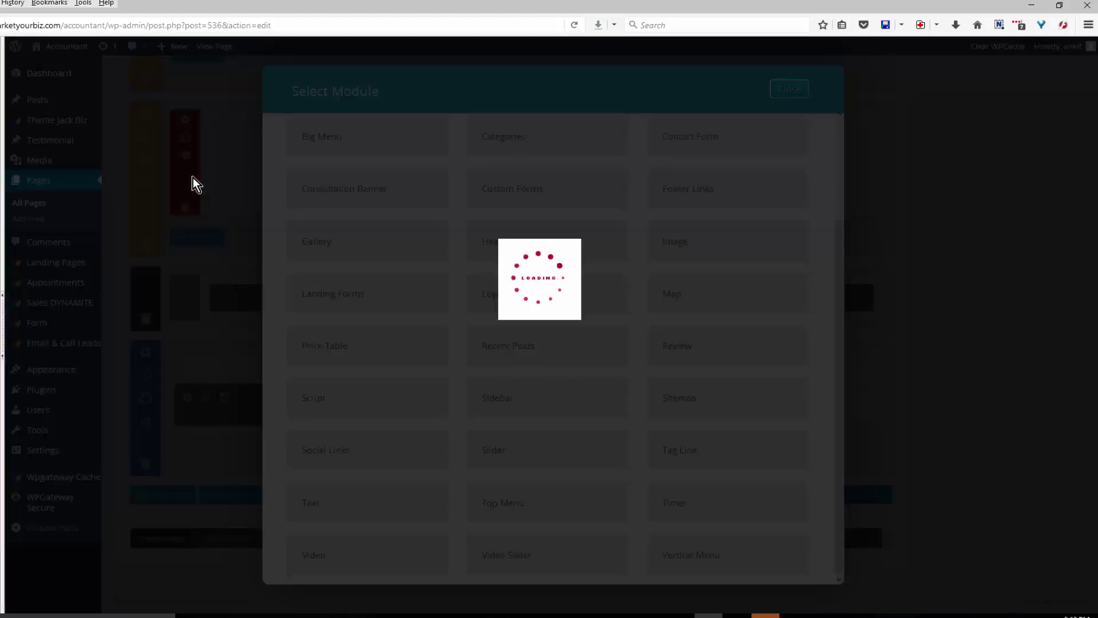
{"action": "left_click", "coordinate": [485, 410]}
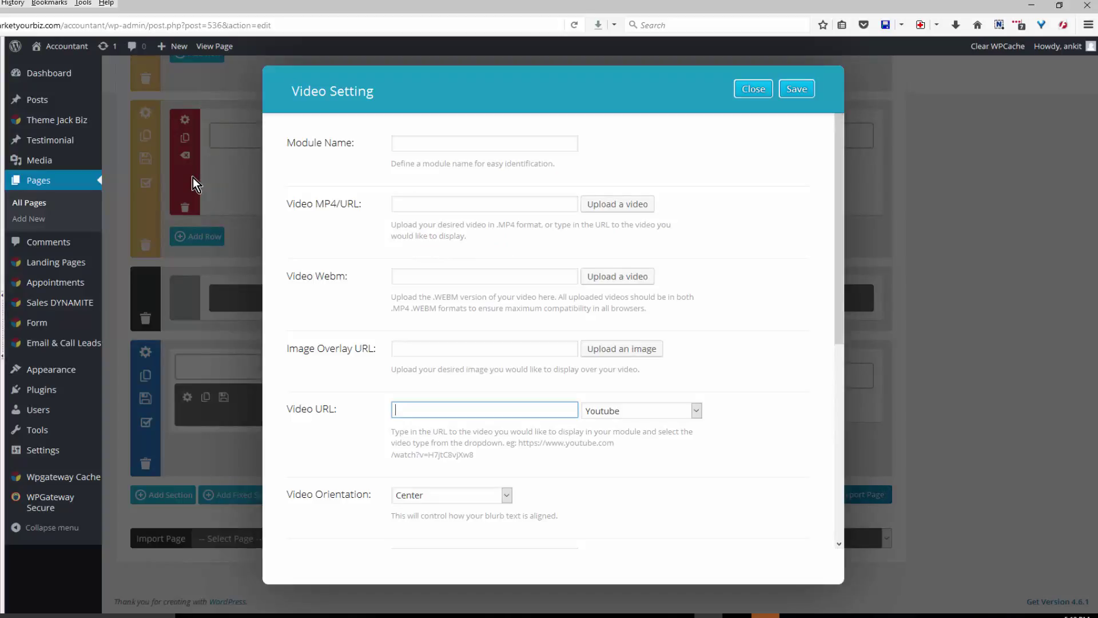
{"action": "type", "text": "https://www.youtube.com/watch?v=JLyNV7vBNE4"}
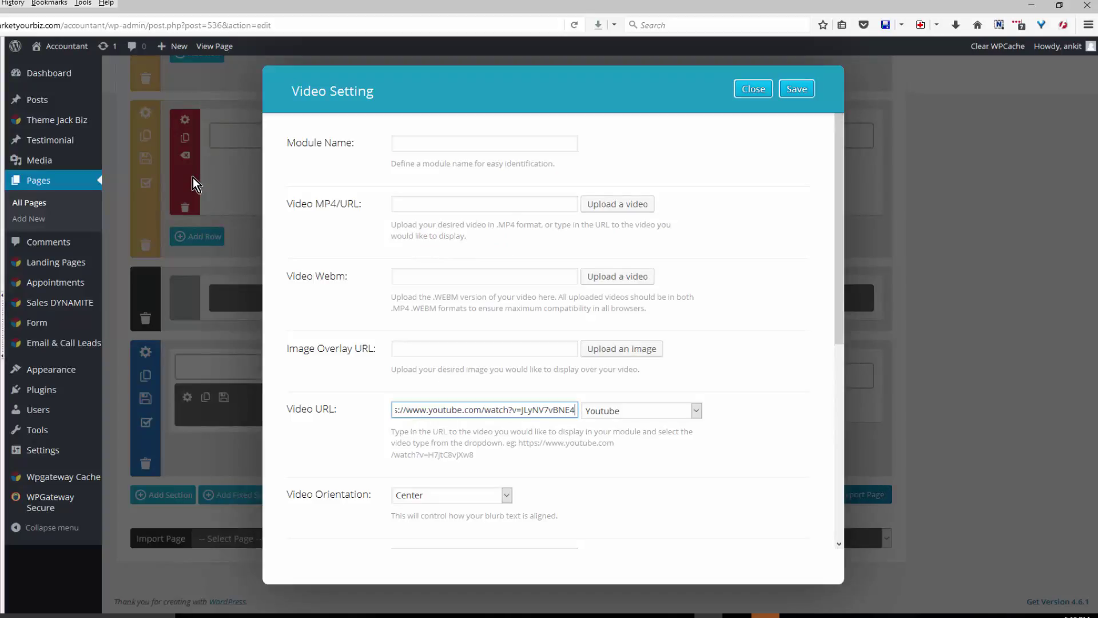
Set the video's top and bottom margins to 20 and save the module settings.
{"action": "scroll", "coordinate": [553, 330], "scroll_direction": "down", "scroll_amount": 1}
{"action": "scroll", "coordinate": [553, 330], "scroll_direction": "down", "scroll_amount": 3}
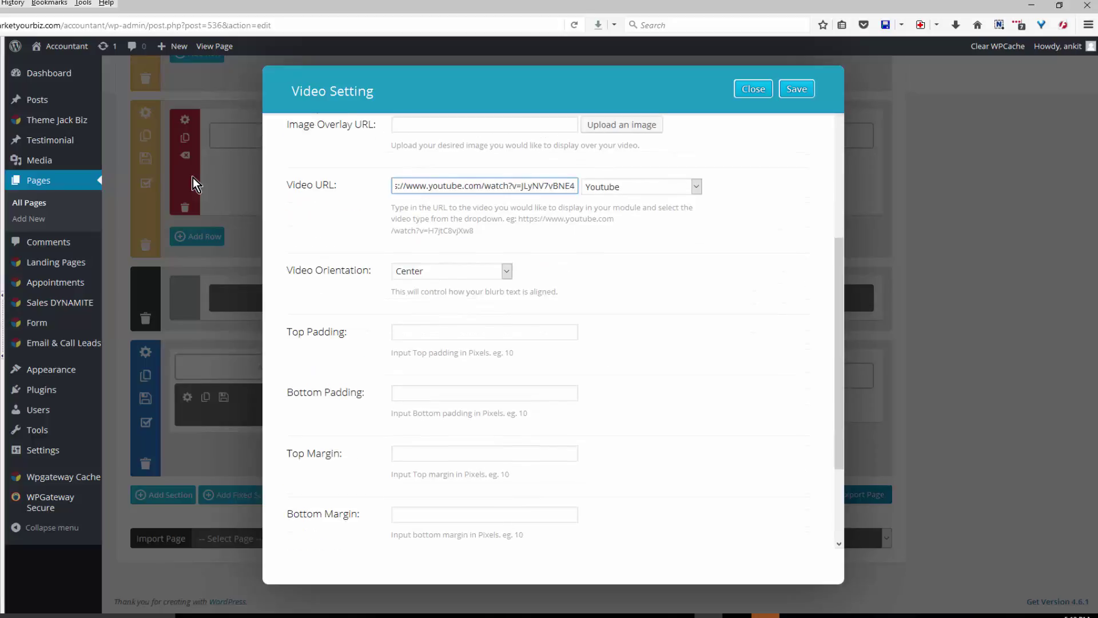
{"action": "scroll", "coordinate": [553, 330], "scroll_direction": "down", "scroll_amount": 2}
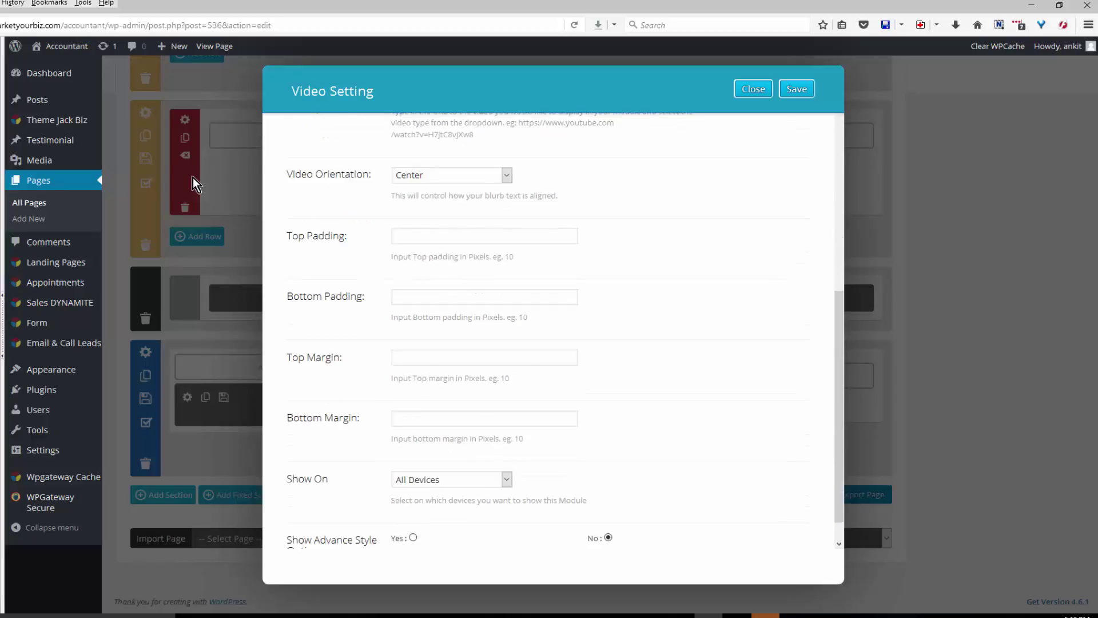
{"action": "left_click", "coordinate": [484, 357]}
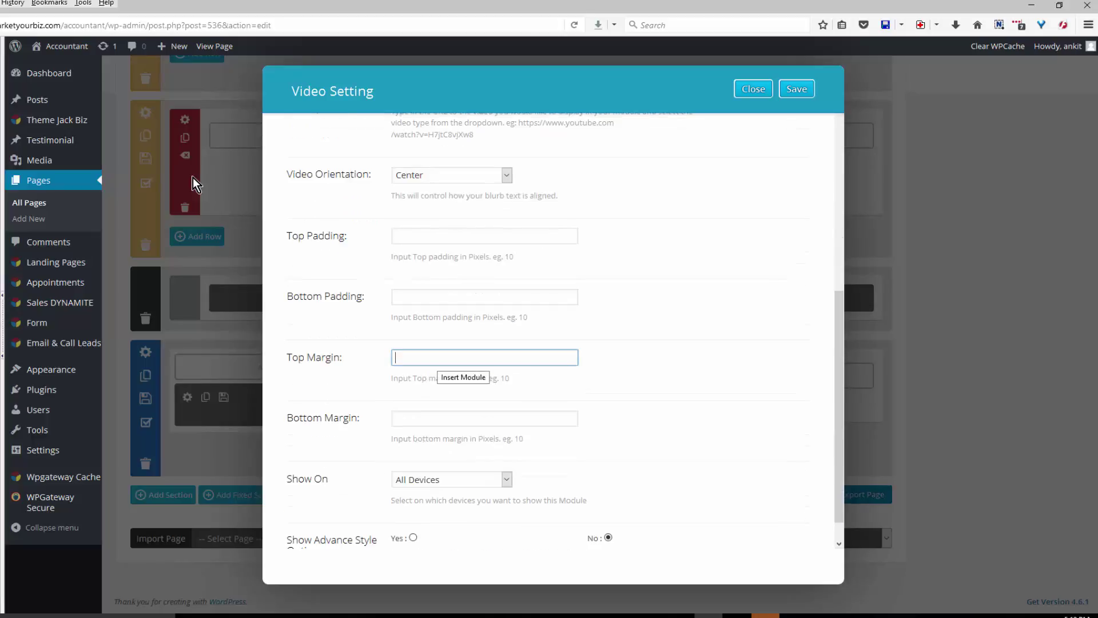
{"action": "type", "text": "20"}
{"action": "key", "text": "Tab"}
{"action": "type", "text": "20"}
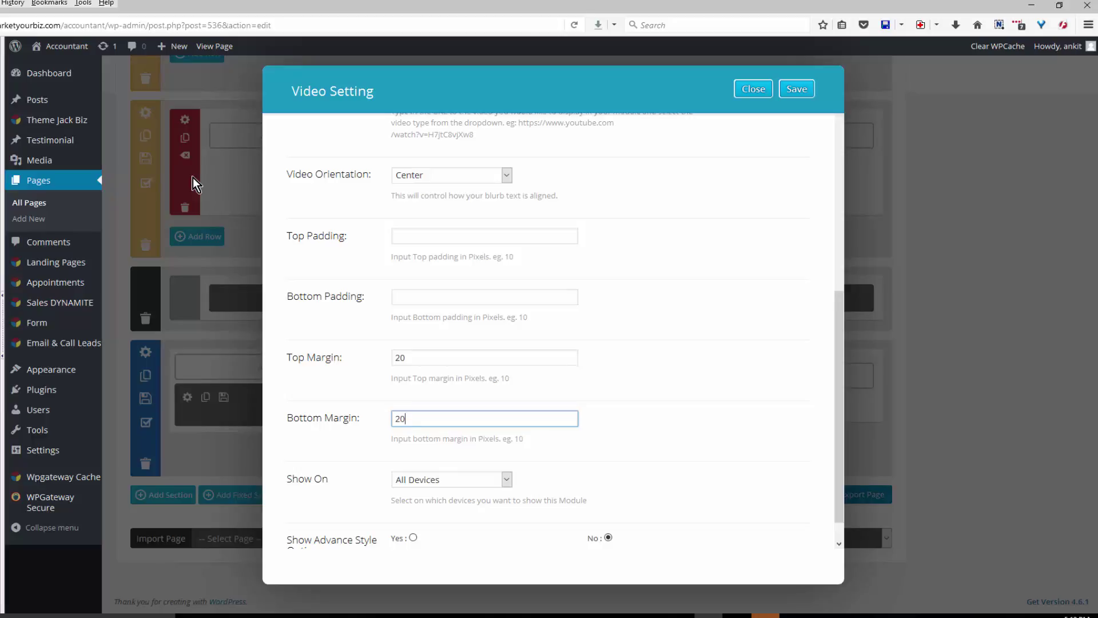
{"action": "scroll", "coordinate": [195, 184], "scroll_direction": "up", "scroll_amount": 4}
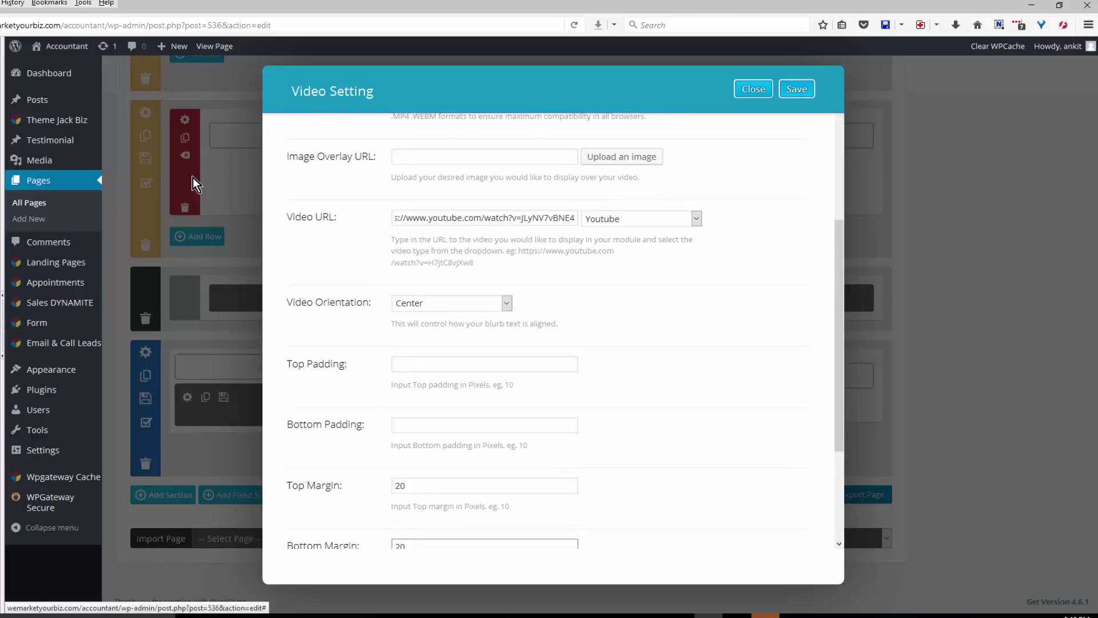
{"action": "left_click", "coordinate": [797, 89]}
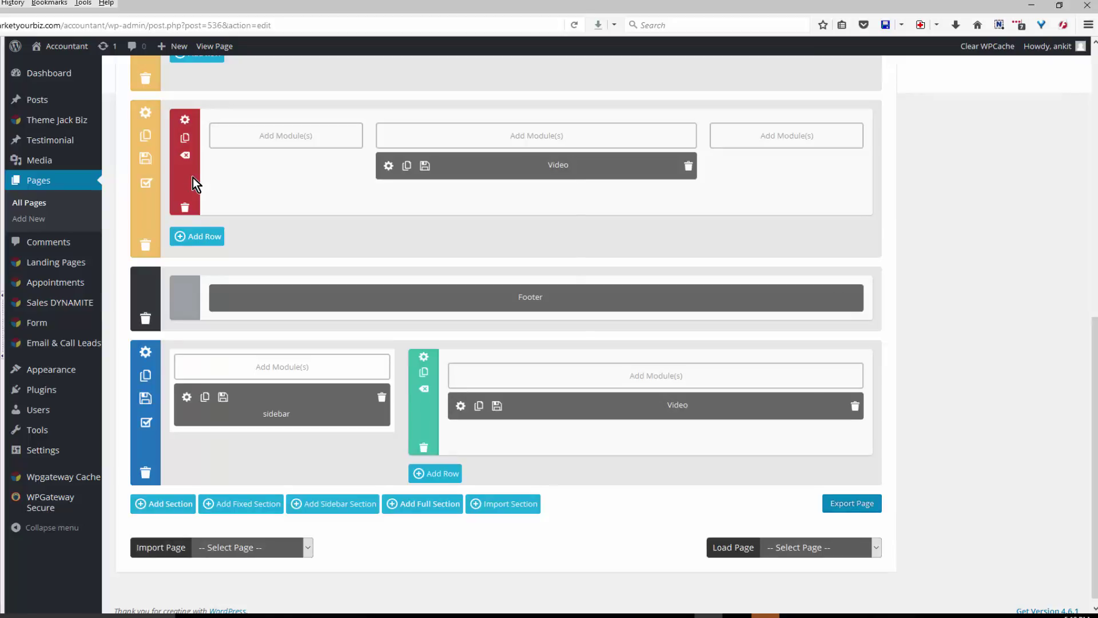
Drag the blue sidebar section up so it sits above the video section.
{"action": "mouse_move", "coordinate": [145, 447]}
{"action": "left_mouse_down"}
{"action": "mouse_move", "coordinate": [151, 243]}
{"action": "mouse_move", "coordinate": [148, 330]}
{"action": "left_mouse_up"}
{"action": "scroll", "coordinate": [192, 177], "scroll_direction": "up", "scroll_amount": 7}
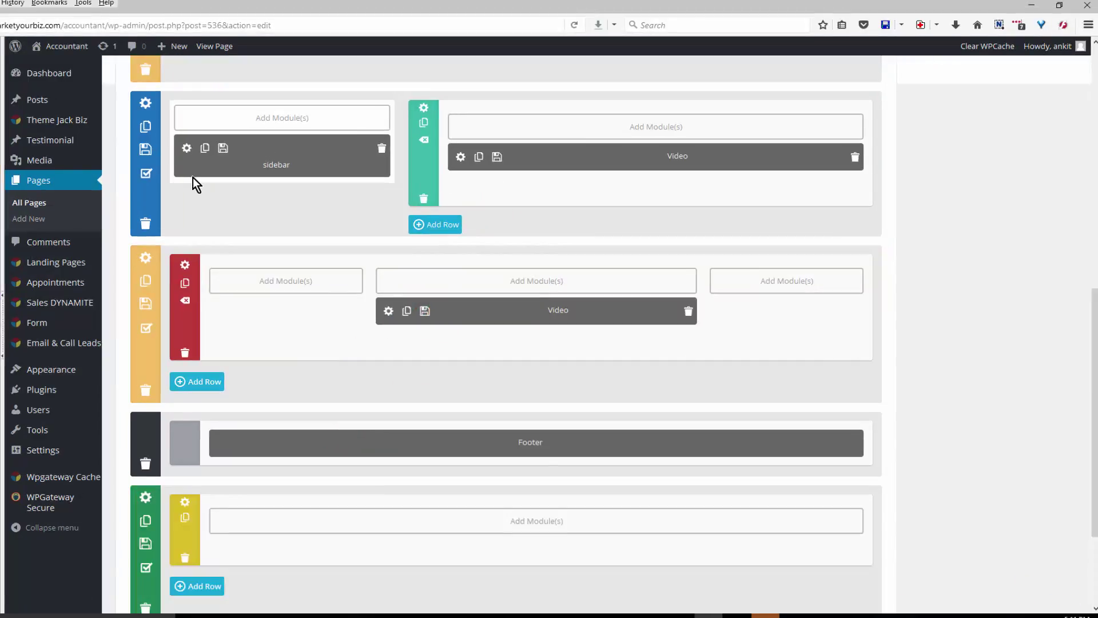
{"action": "scroll", "coordinate": [194, 183], "scroll_direction": "down", "scroll_amount": 3}
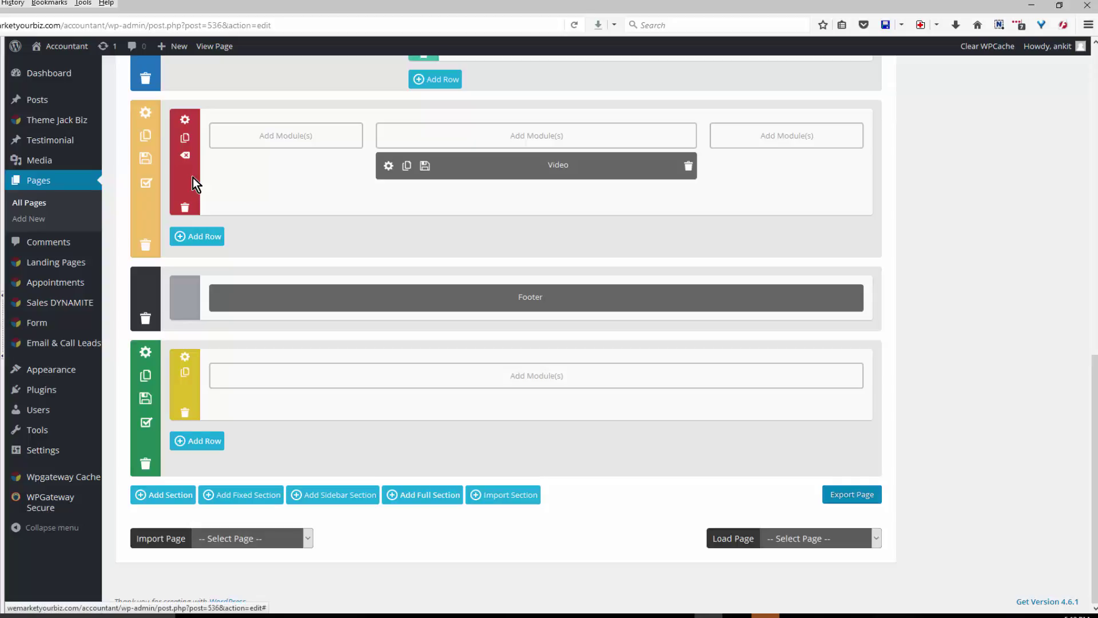
Add a Gallery module to the new green full-width section.
{"action": "left_click", "coordinate": [193, 178]}
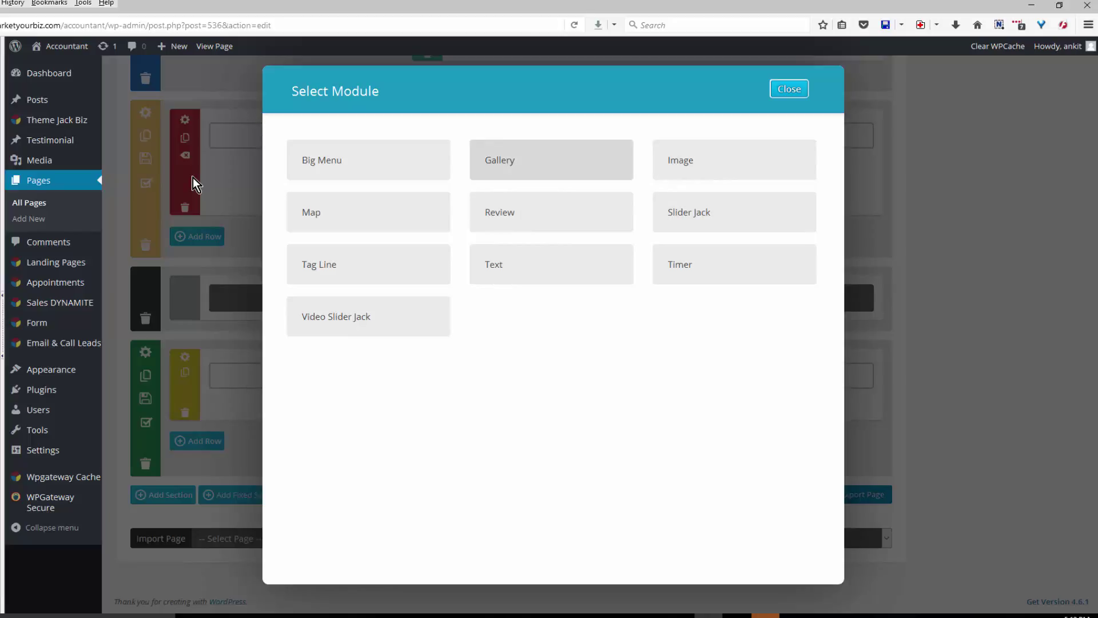
{"action": "left_click", "coordinate": [551, 160]}
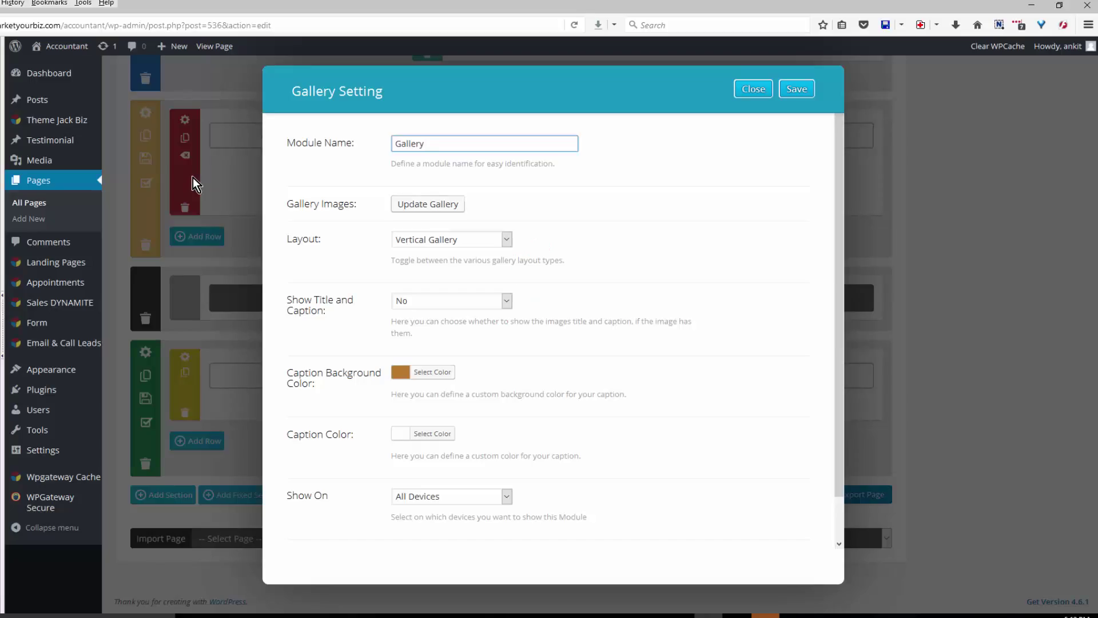
In the media library, select the forensic accounting, office desk, meeting and man reading photos.
{"action": "key", "text": "Tab"}
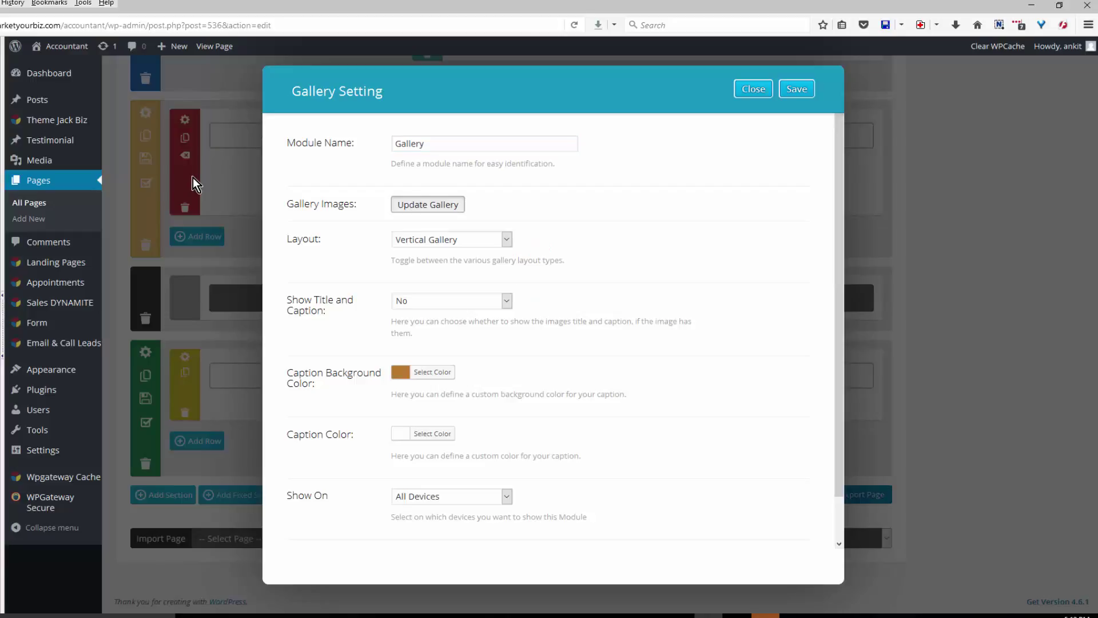
{"action": "key", "text": "Return"}
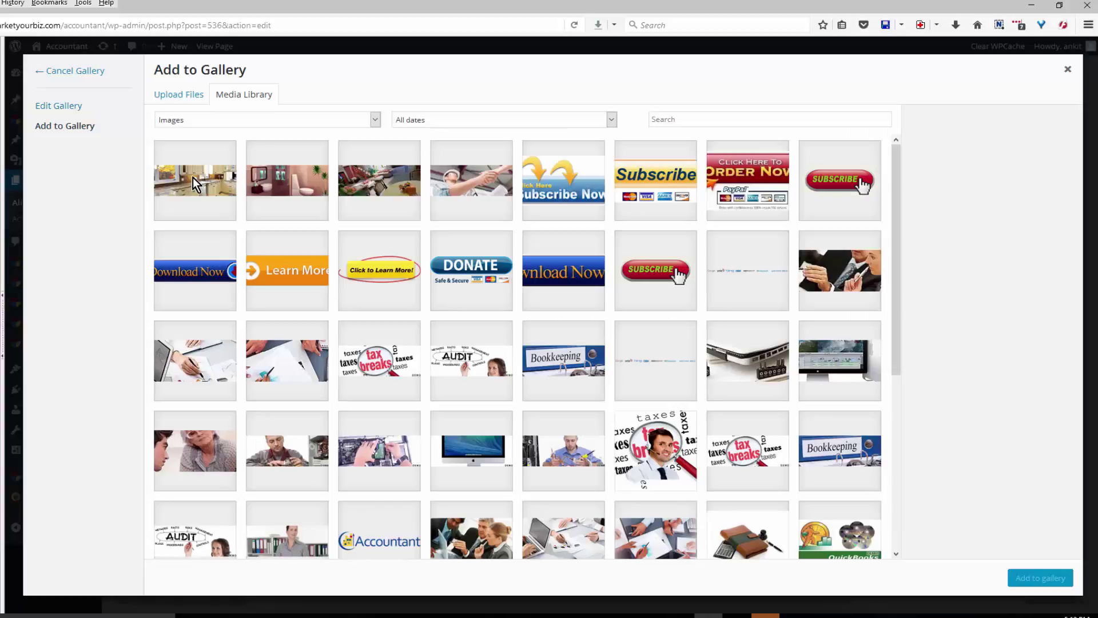
{"action": "scroll", "coordinate": [195, 183], "scroll_direction": "down", "scroll_amount": 3}
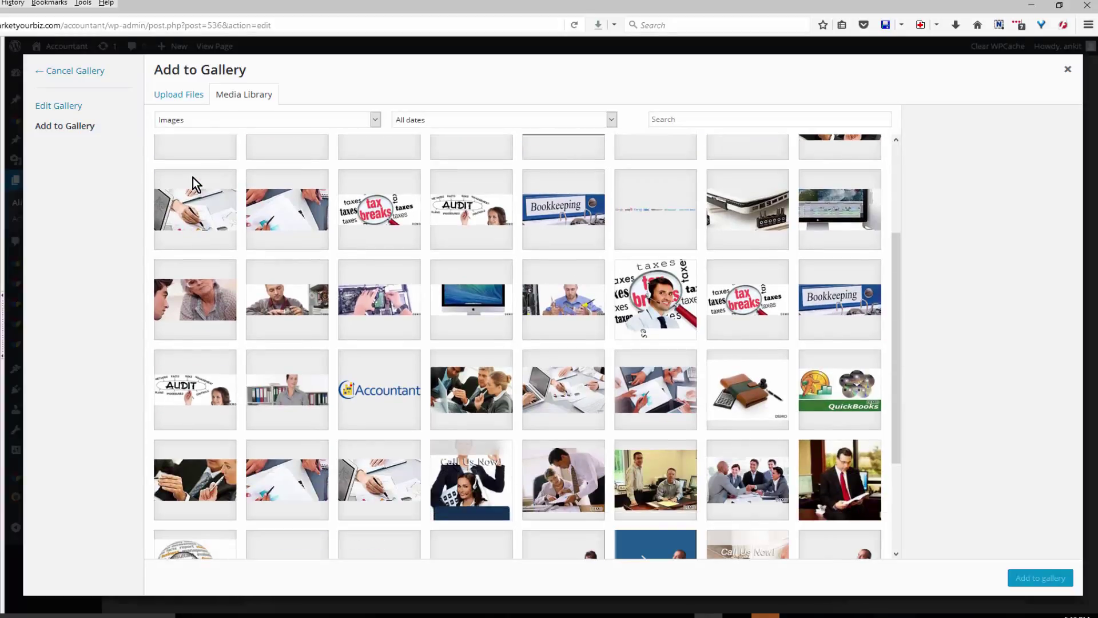
{"action": "scroll", "coordinate": [194, 183], "scroll_direction": "down", "scroll_amount": 2}
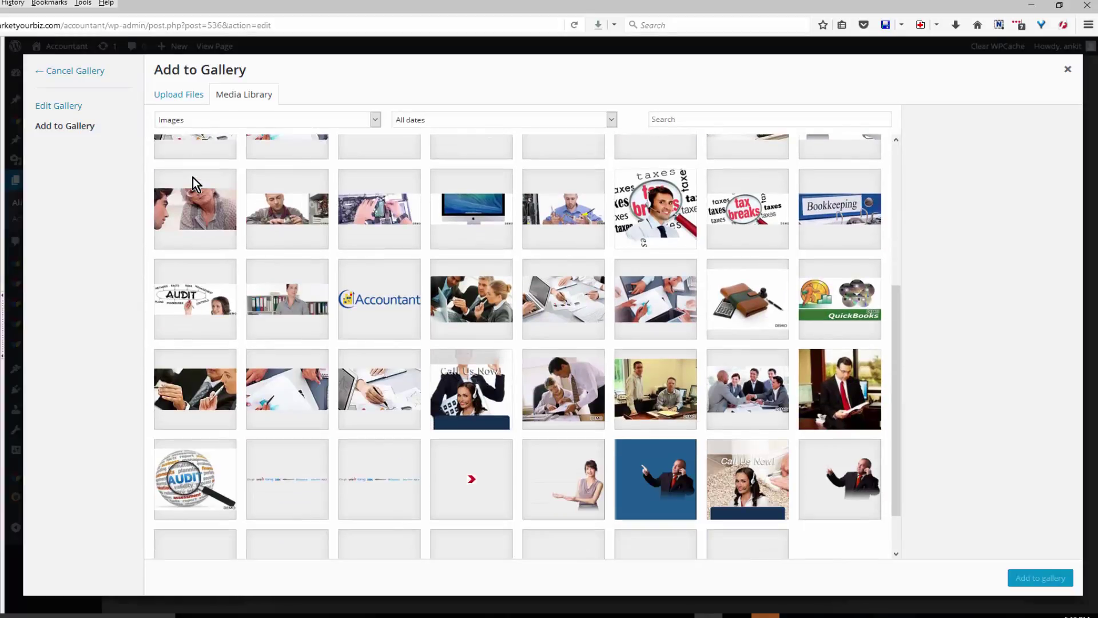
{"action": "left_click", "coordinate": [563, 389]}
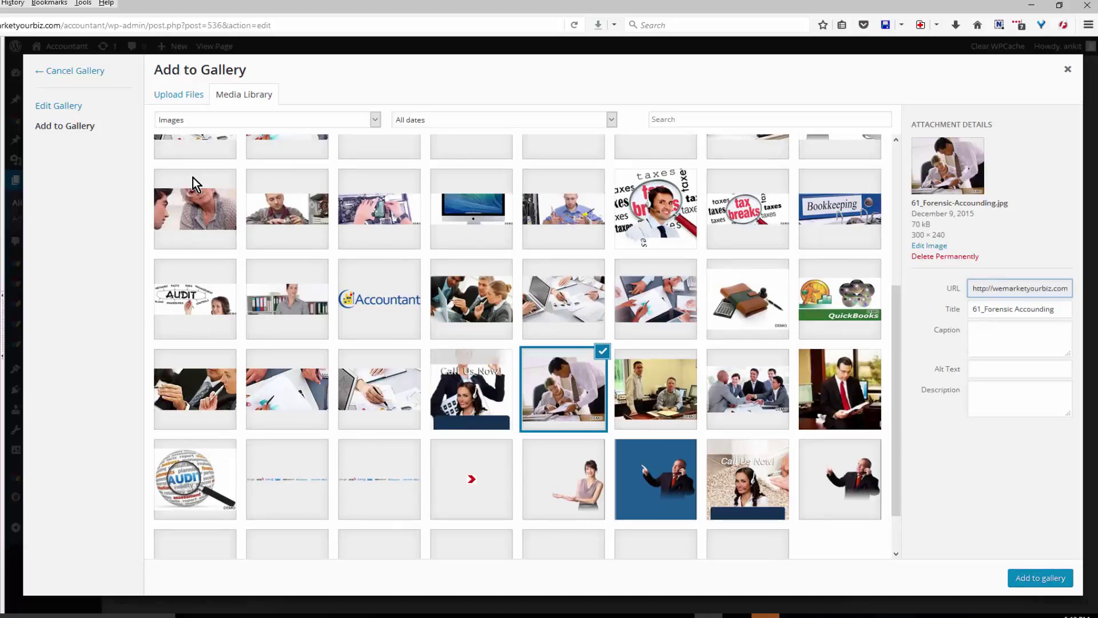
{"action": "left_click", "coordinate": [656, 389]}
{"action": "left_click", "coordinate": [747, 389]}
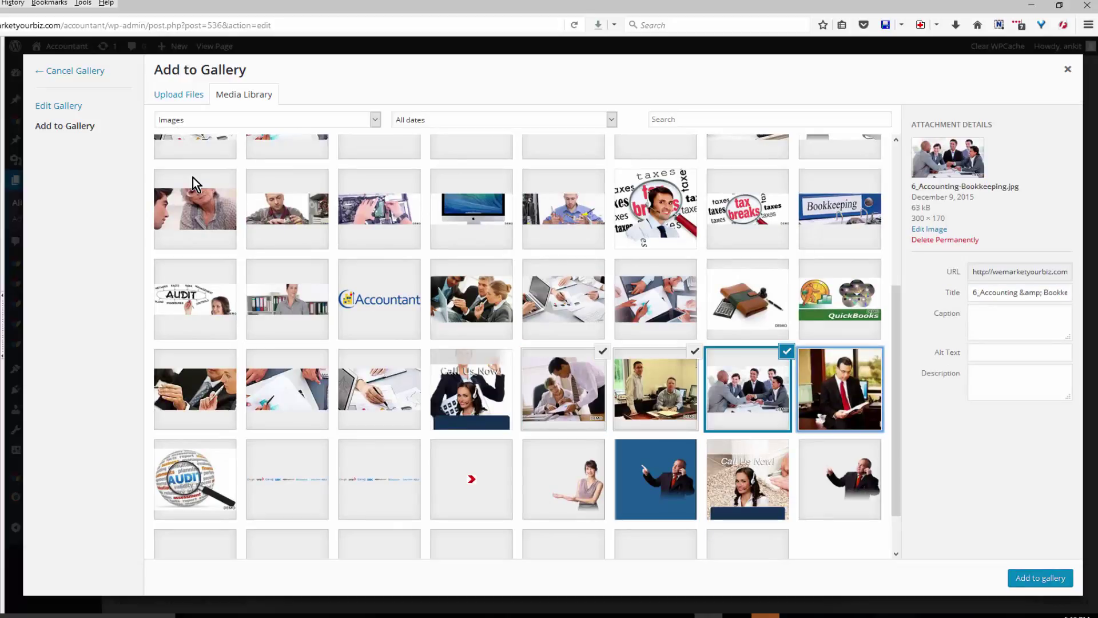
{"action": "left_click", "coordinate": [840, 389]}
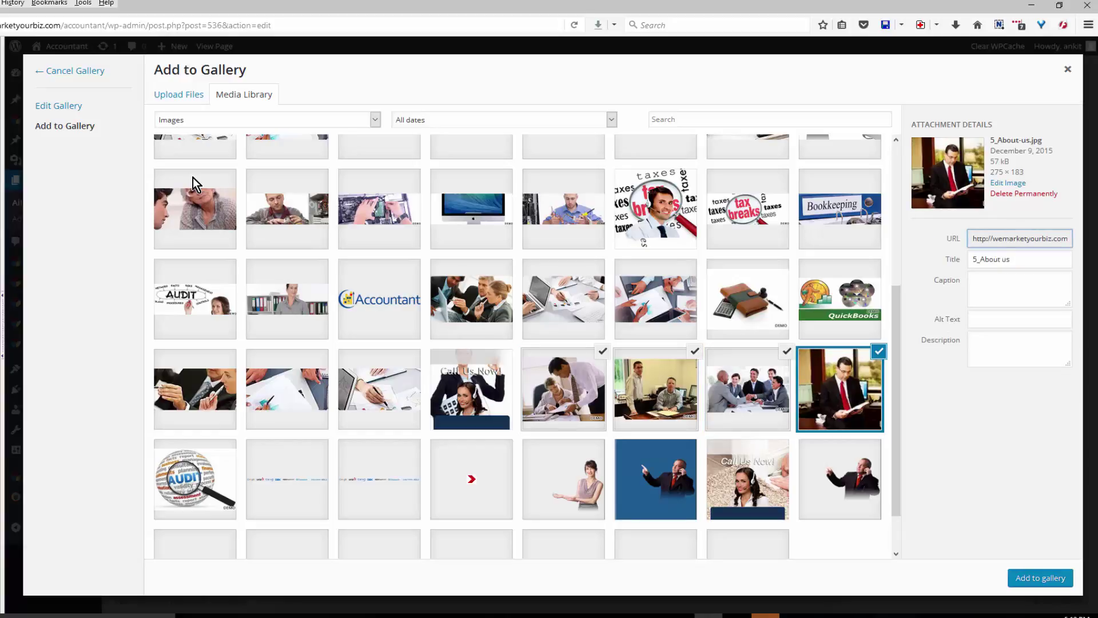
Also select the presenting woman and man.png photos, then add all six to the gallery.
{"action": "key", "text": "Right"}
{"action": "key", "text": "Right"}
{"action": "key", "text": "Right"}
{"action": "key", "text": "Right"}
{"action": "key", "text": "Right"}
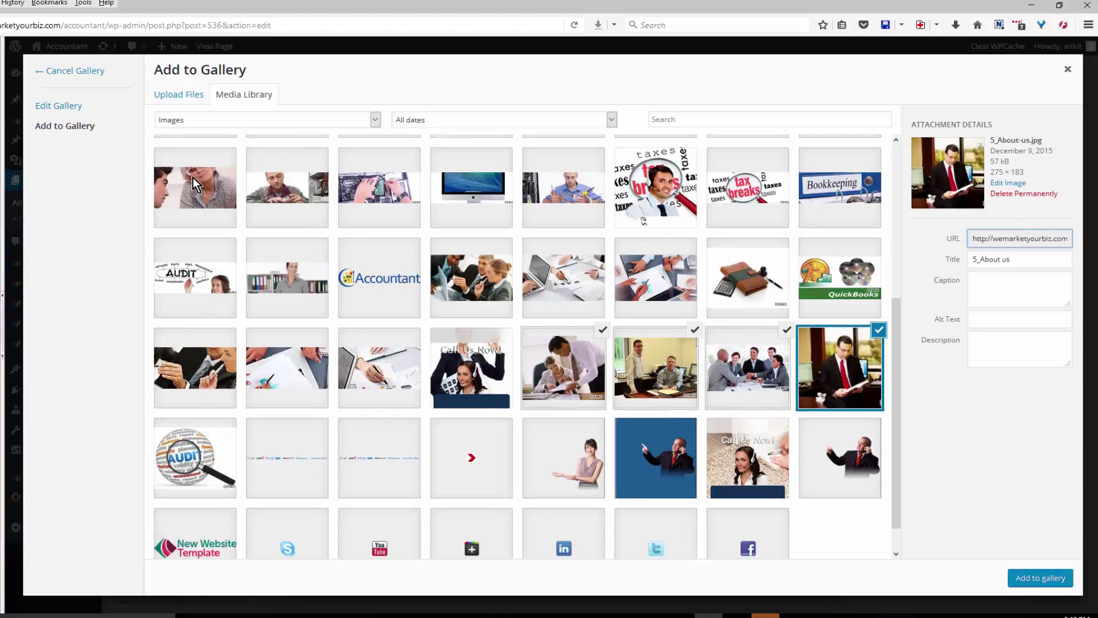
{"action": "key", "text": "space"}
{"action": "key", "text": "Right"}
{"action": "key", "text": "space"}
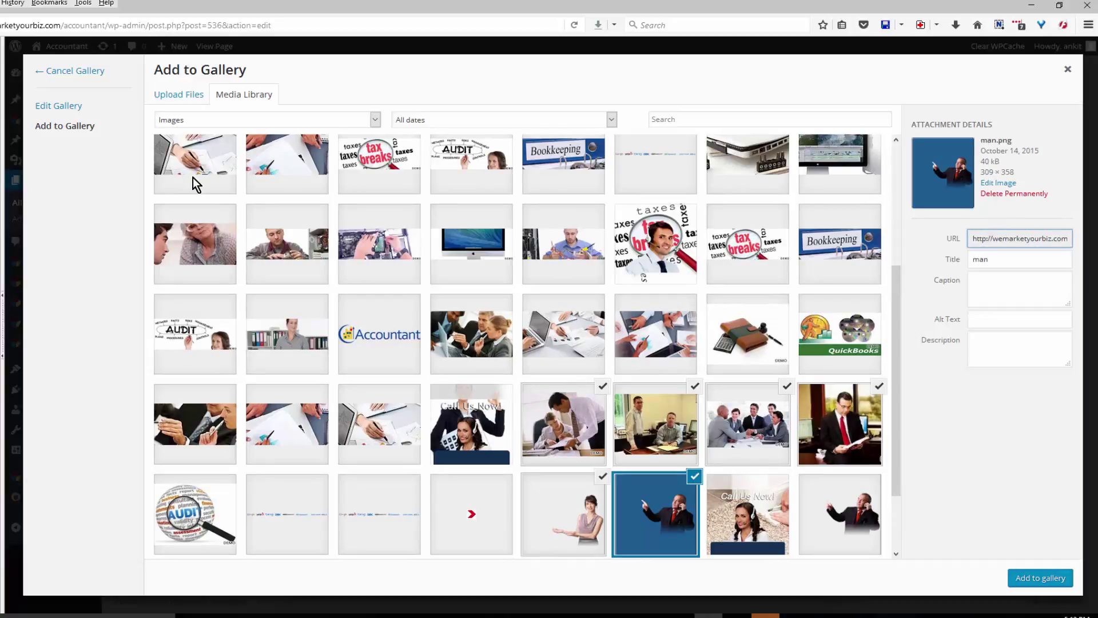
{"action": "key", "text": "space"}
{"action": "key", "text": "Return"}
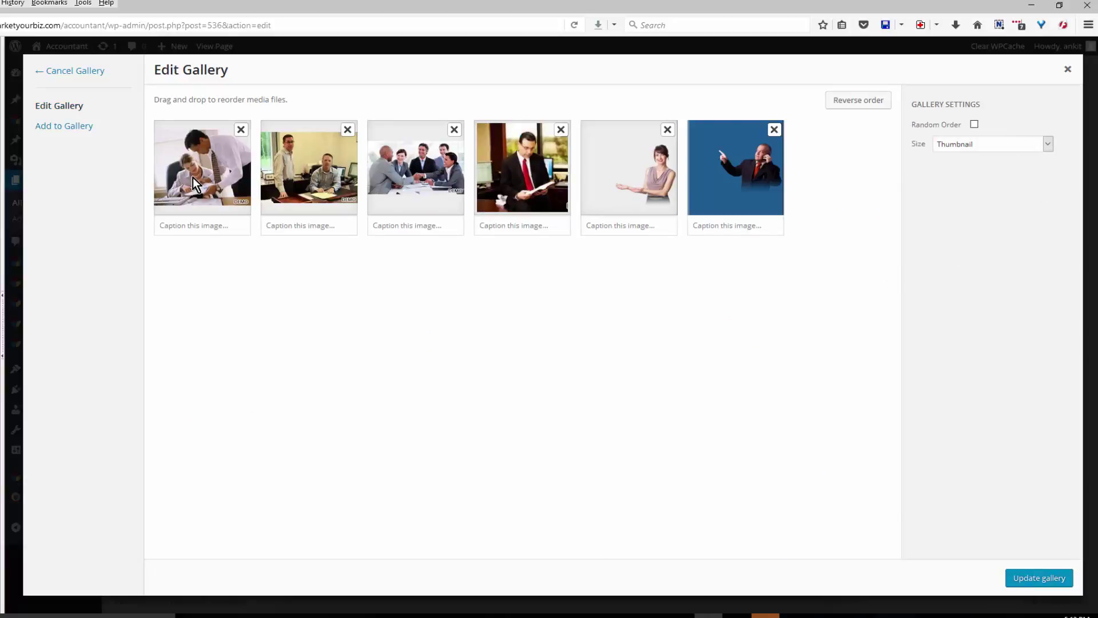
Update the gallery with the six images and save both the Gallery and Video module settings.
{"action": "key", "text": "Return"}
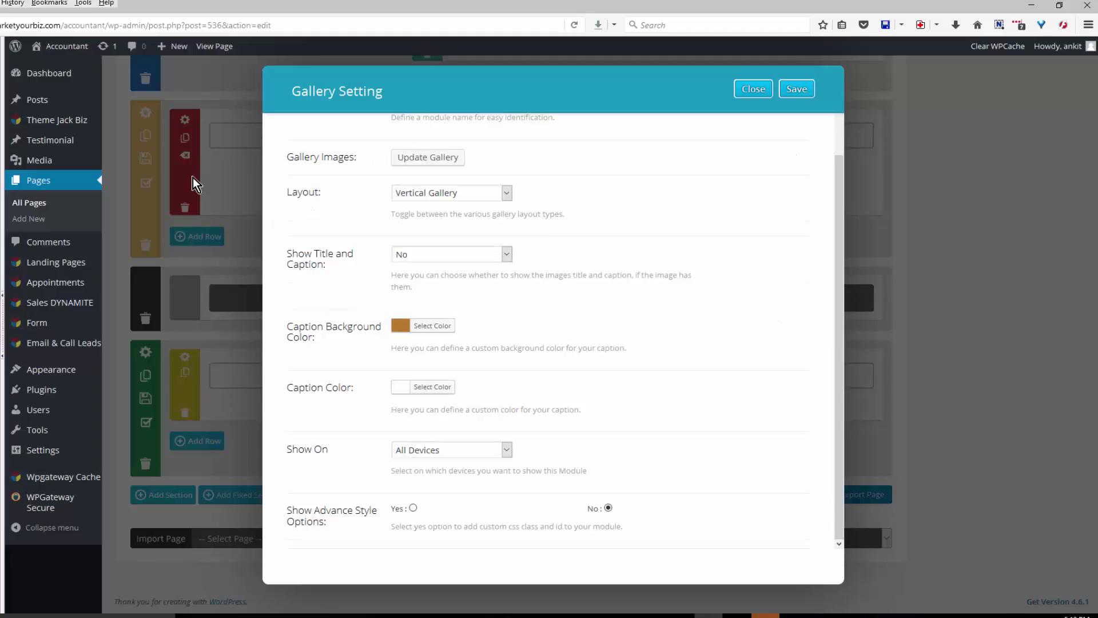
{"action": "scroll", "coordinate": [553, 330], "scroll_direction": "up", "scroll_amount": 2}
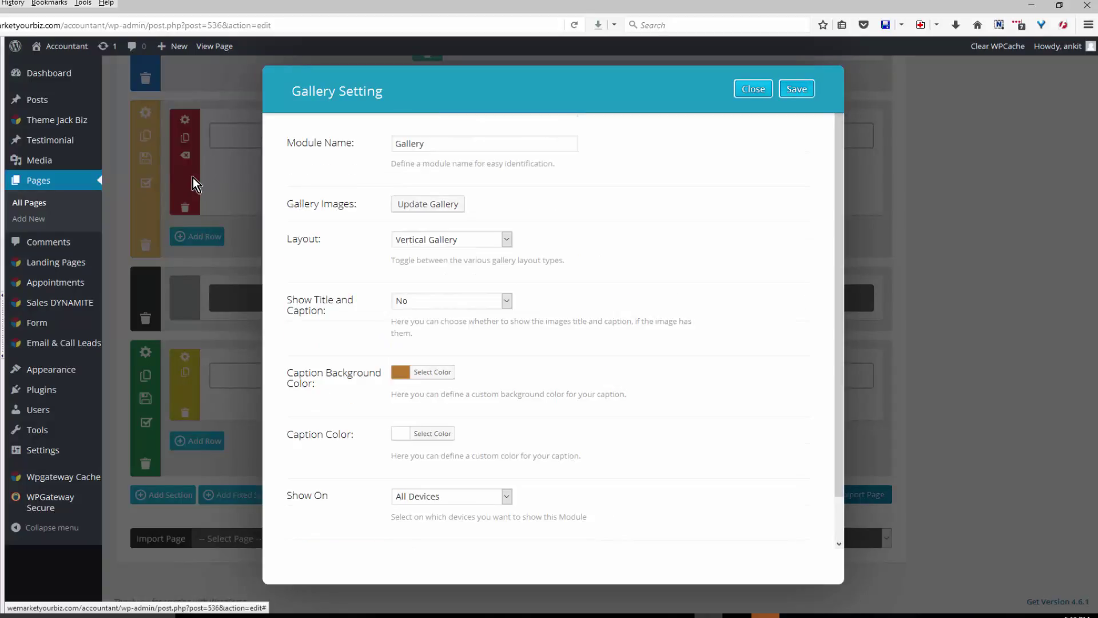
{"action": "key", "text": "Return"}
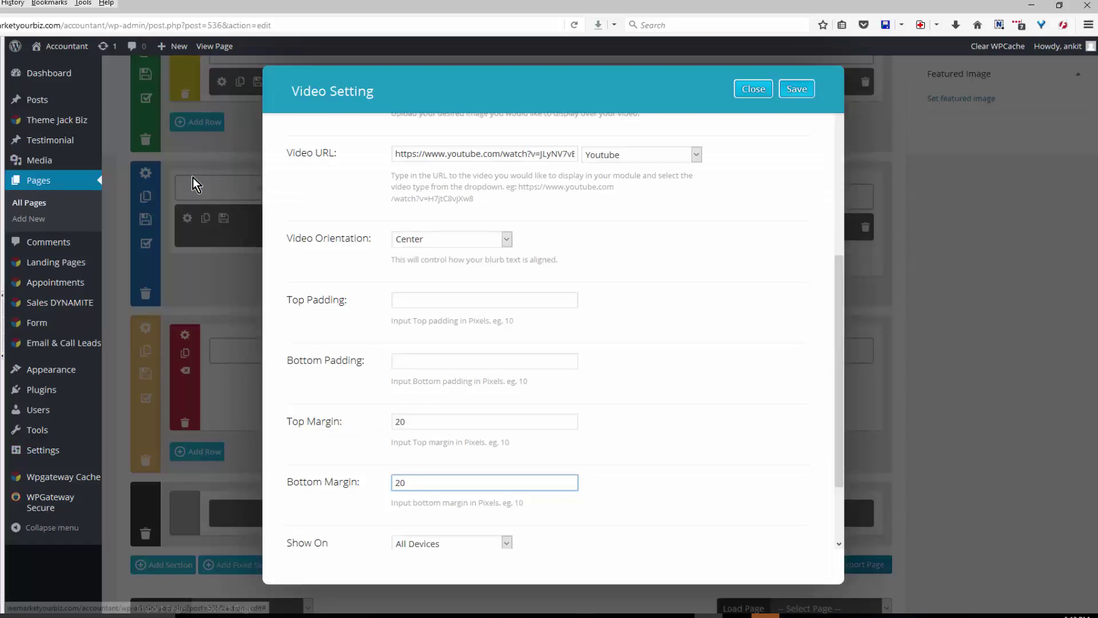
{"action": "key", "text": "Return"}
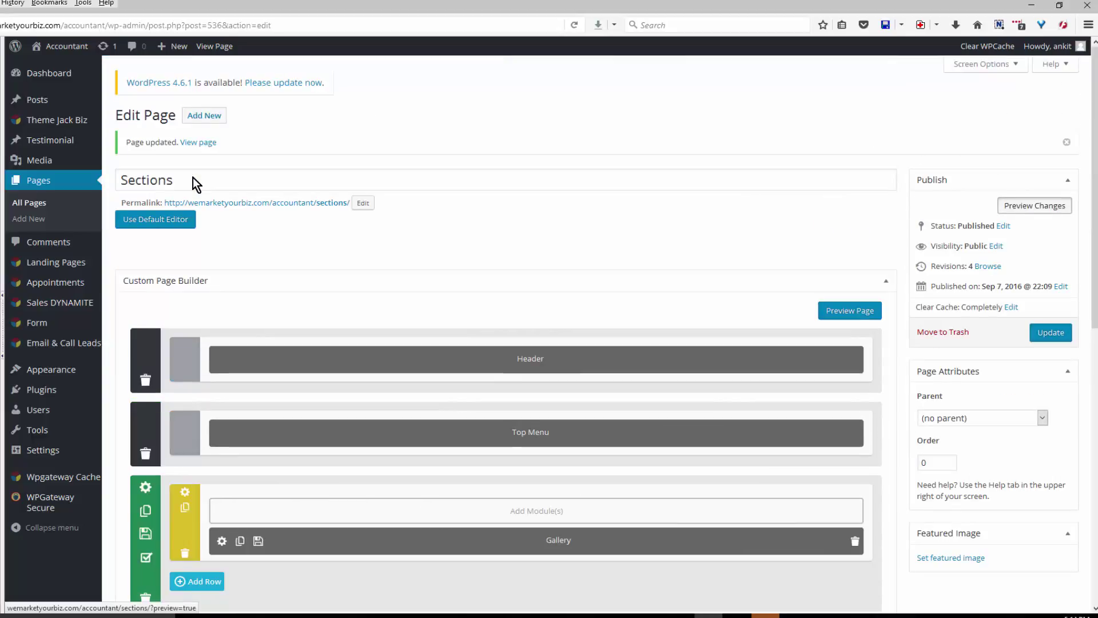
{"action": "left_click", "coordinate": [1035, 205]}
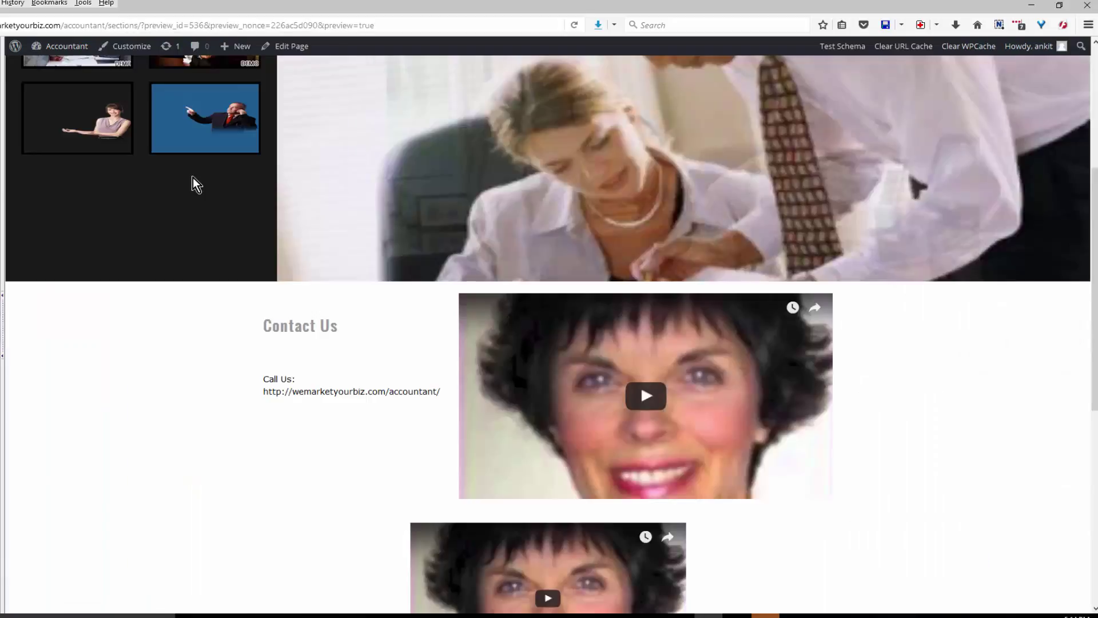
{"action": "scroll", "coordinate": [193, 178], "scroll_direction": "up", "scroll_amount": 3}
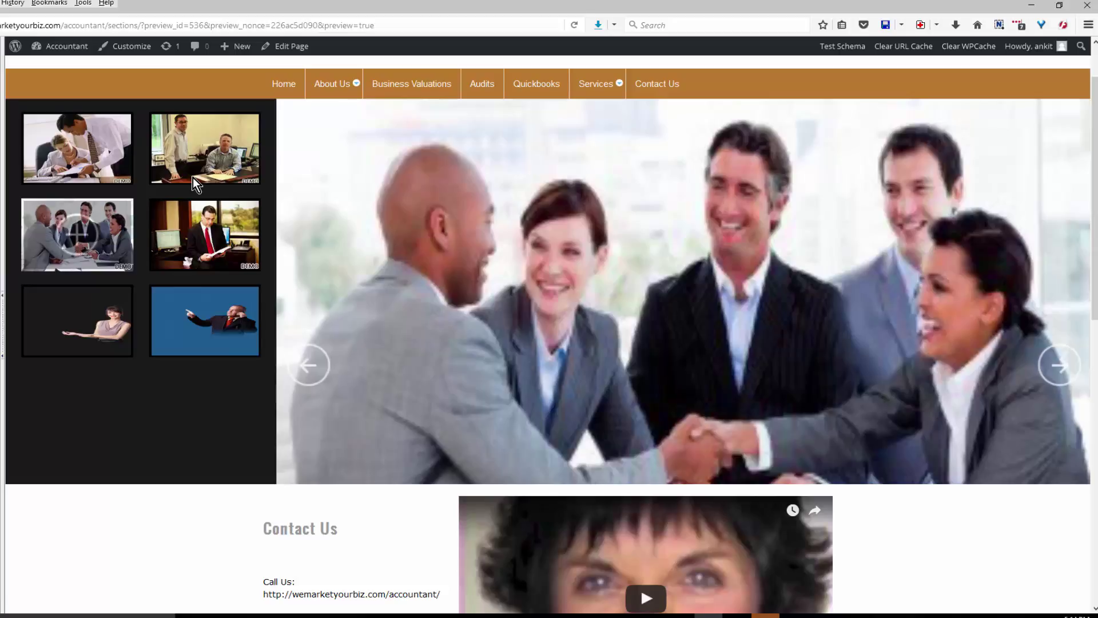
{"action": "scroll", "coordinate": [194, 183], "scroll_direction": "down", "scroll_amount": 5}
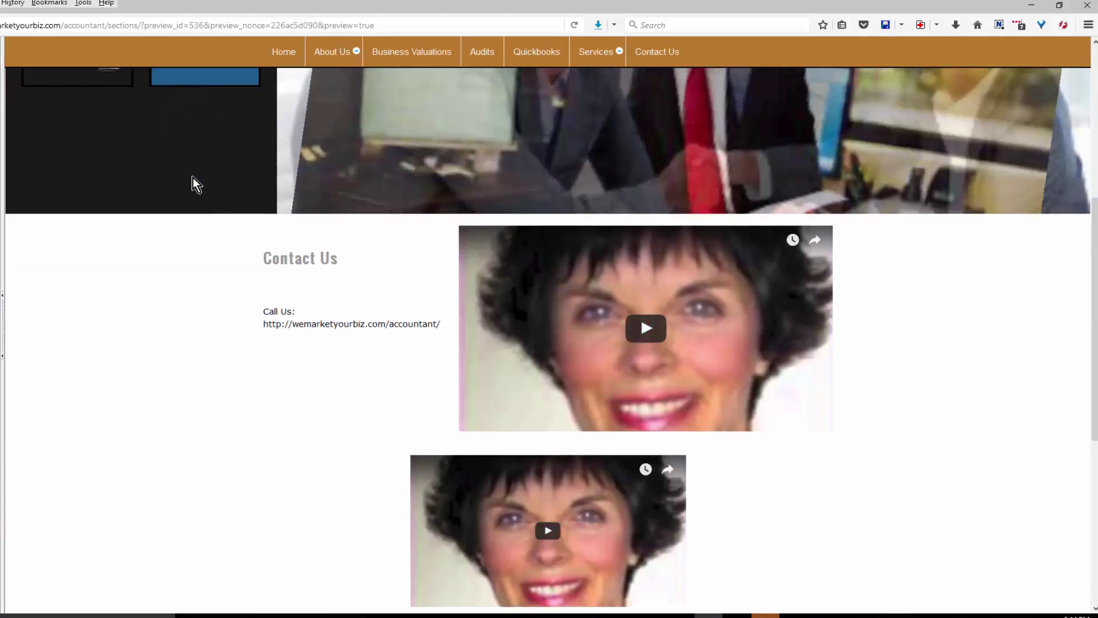
{"action": "scroll", "coordinate": [196, 184], "scroll_direction": "down", "scroll_amount": 4}
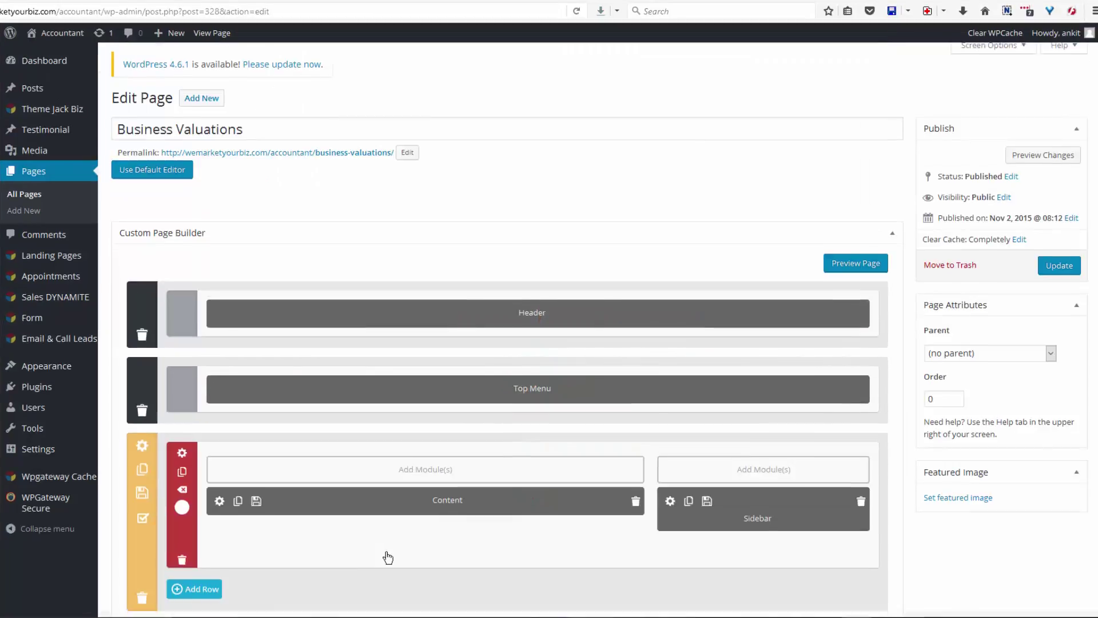
Save the Business Valuations content-and-sidebar section under the name 'valuations'.
{"action": "scroll", "coordinate": [386, 556], "scroll_direction": "down", "scroll_amount": 3}
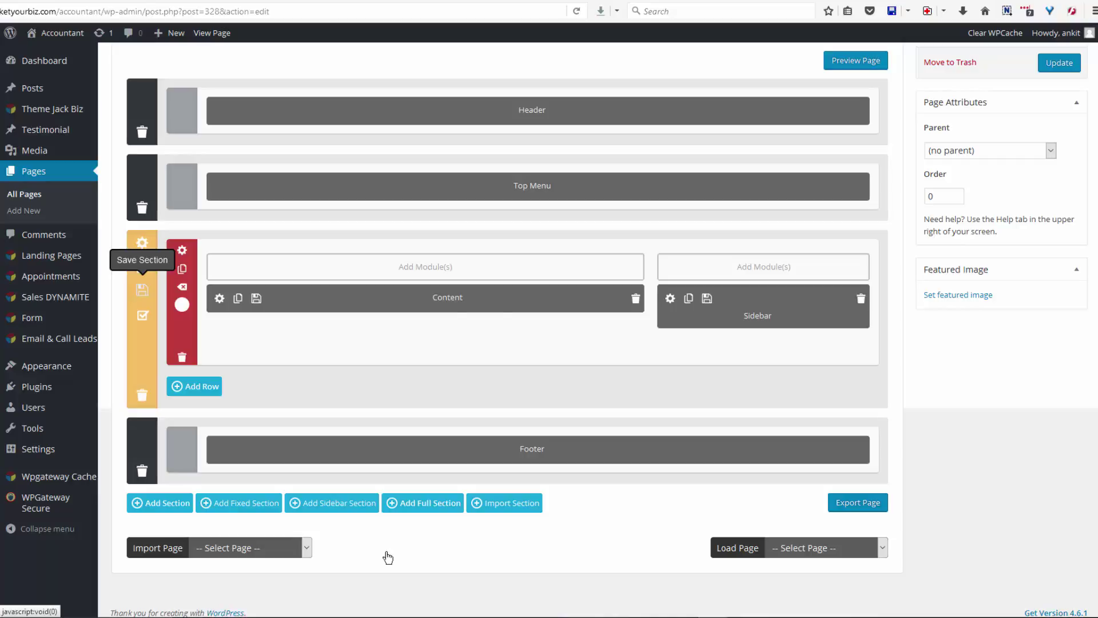
{"action": "left_click", "coordinate": [142, 290]}
{"action": "type", "text": "valuations"}
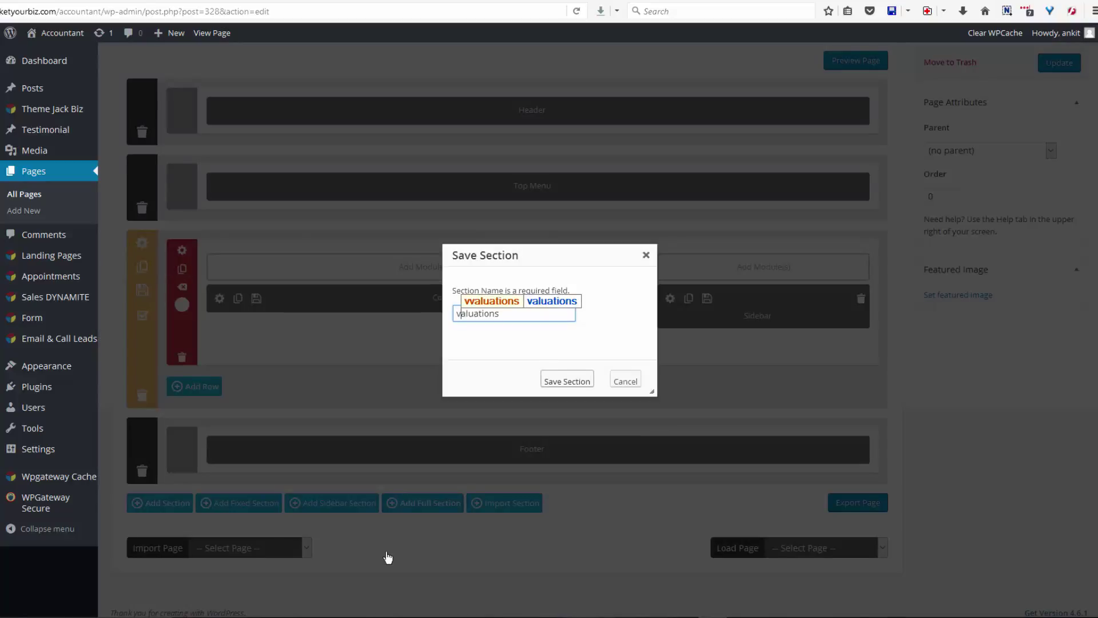
{"action": "key", "text": "Tab"}
{"action": "key", "text": "Return"}
{"action": "key", "text": "Return"}
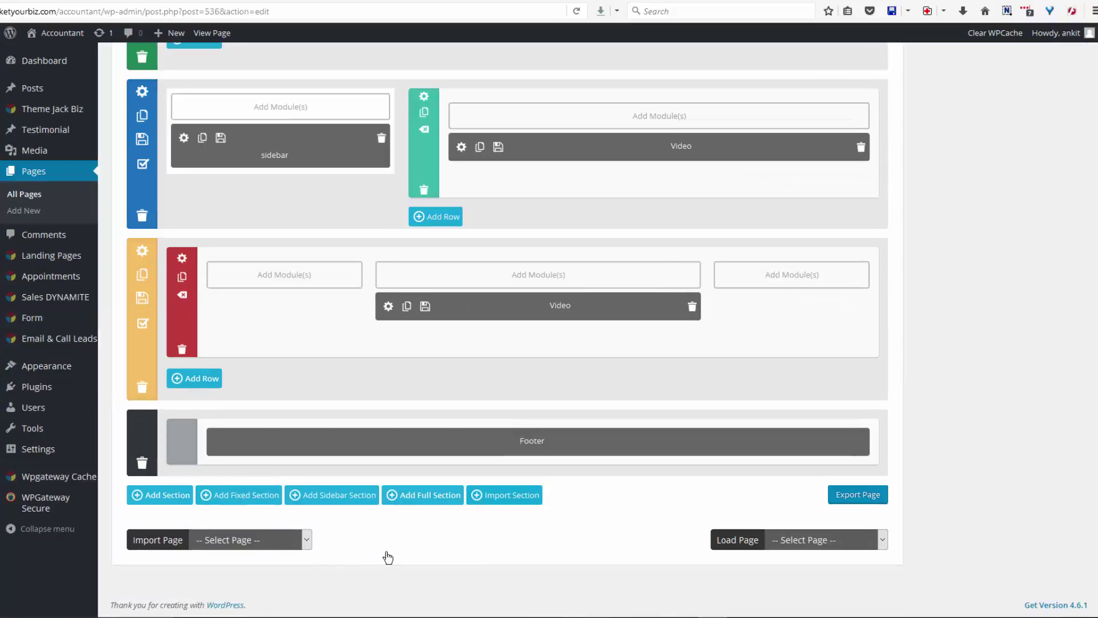
Import the saved 'valuations' section so it becomes the page's last section.
{"action": "left_click", "coordinate": [504, 495]}
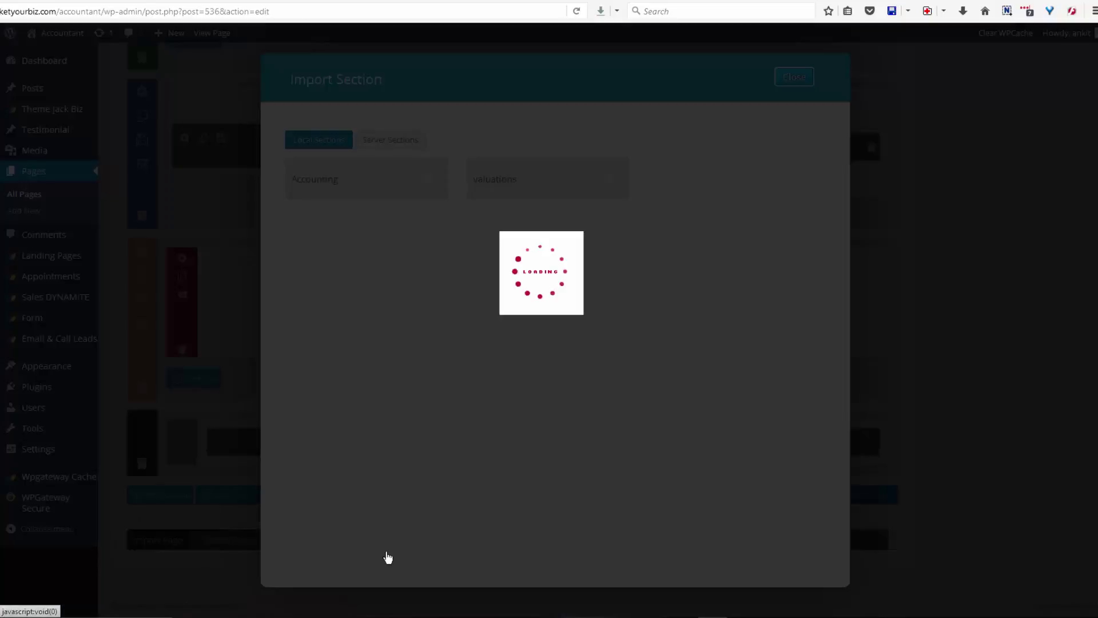
{"action": "scroll", "coordinate": [387, 556], "scroll_direction": "down", "scroll_amount": 3}
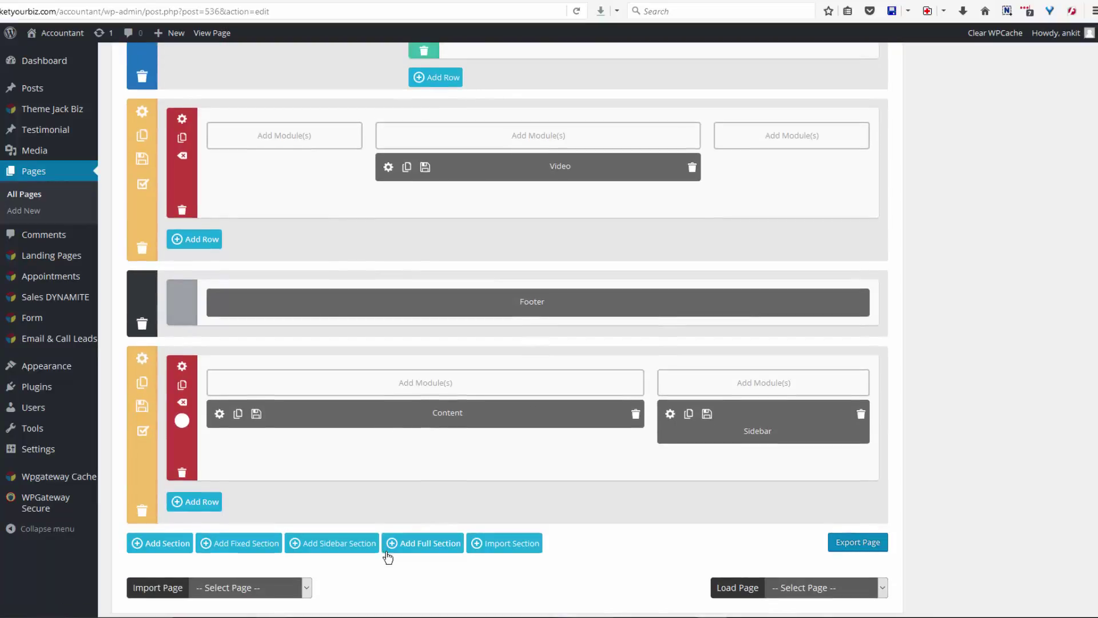
Filter the saved sections to the Slider category and import Remodeling Demo.
{"action": "left_click", "coordinate": [503, 543]}
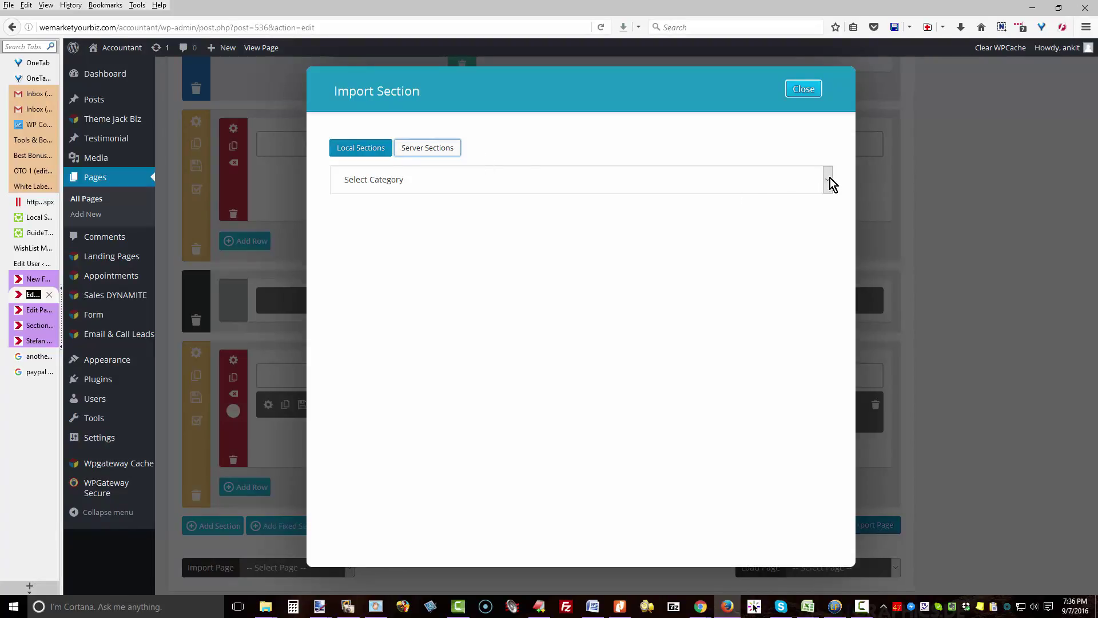
{"action": "left_click", "coordinate": [829, 180]}
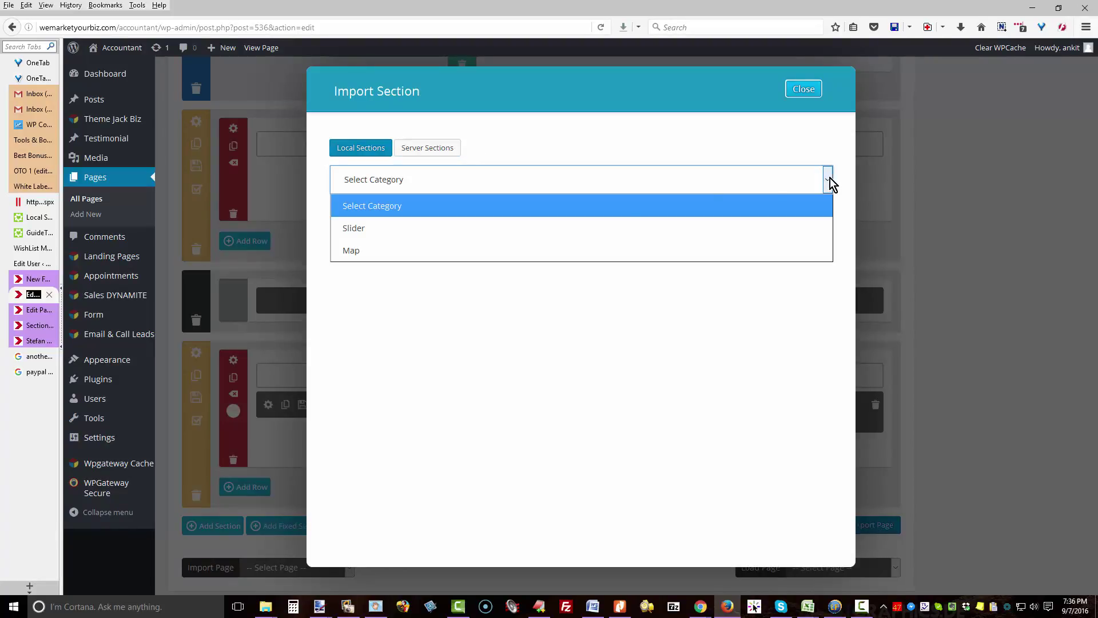
{"action": "left_click", "coordinate": [365, 229]}
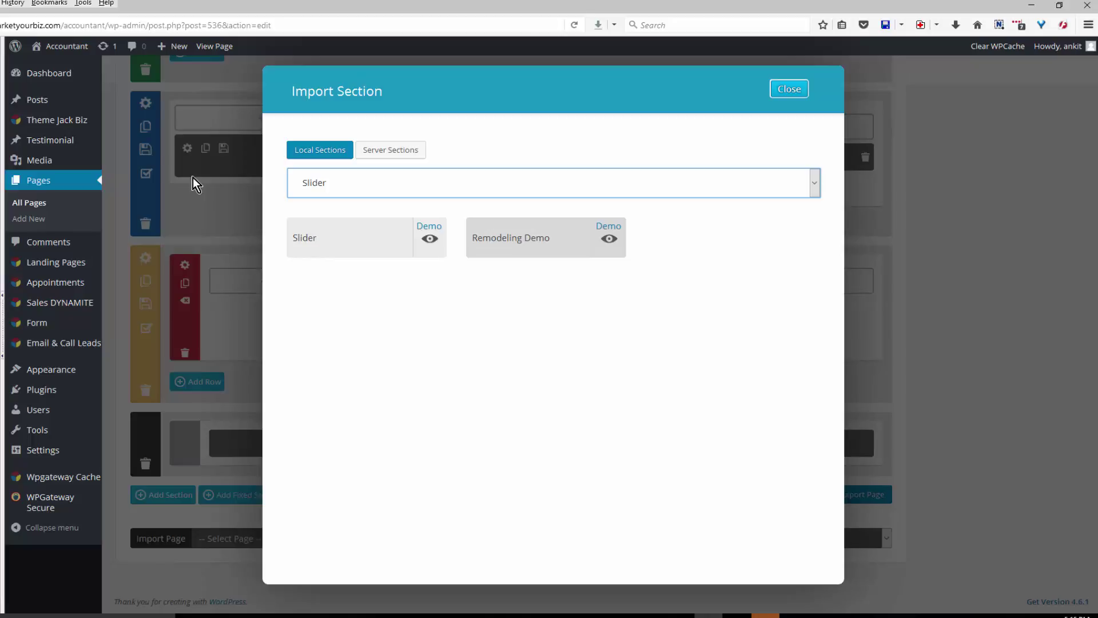
{"action": "left_click", "coordinate": [520, 238]}
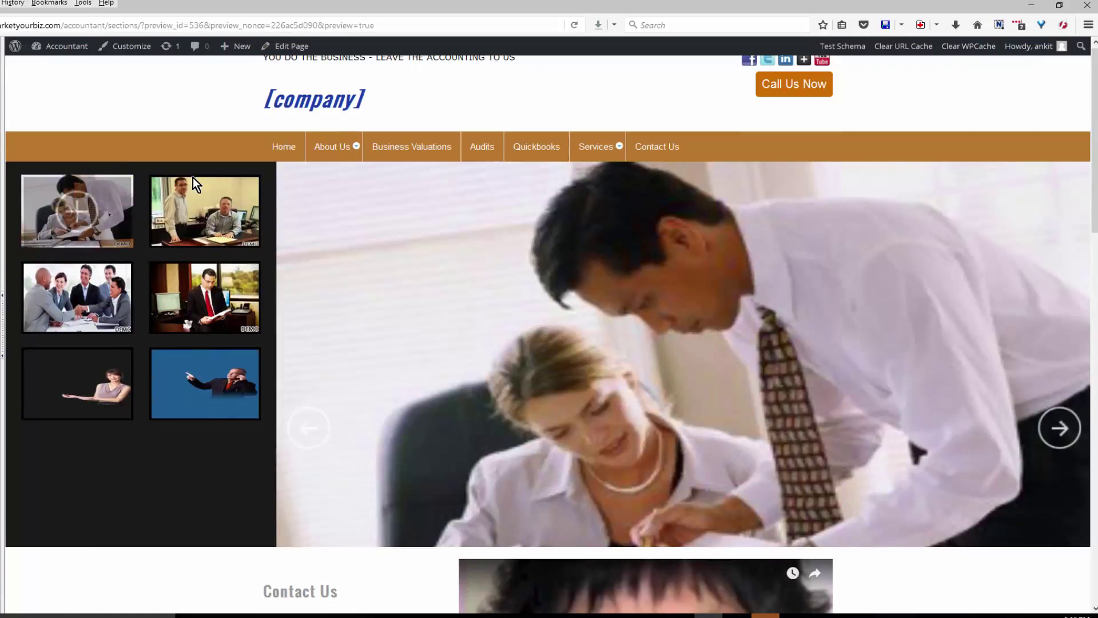
Scroll the preview to view the Basement Remodeling slider, then return to the Edit Page tab.
{"action": "scroll", "coordinate": [194, 183], "scroll_direction": "down", "scroll_amount": 3}
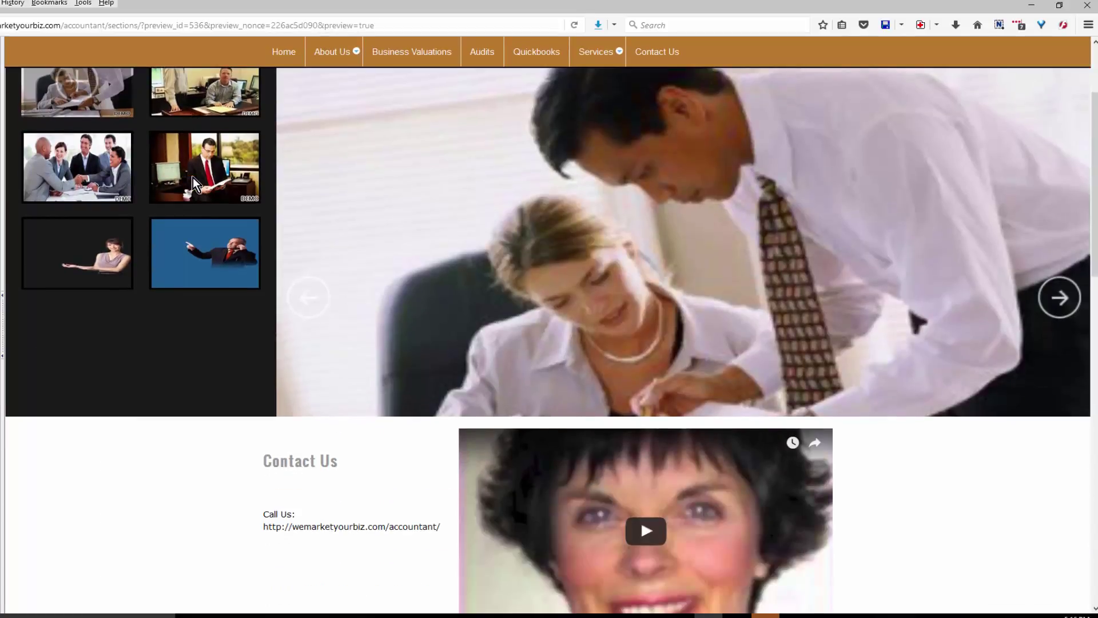
{"action": "scroll", "coordinate": [194, 185], "scroll_direction": "down", "scroll_amount": 4}
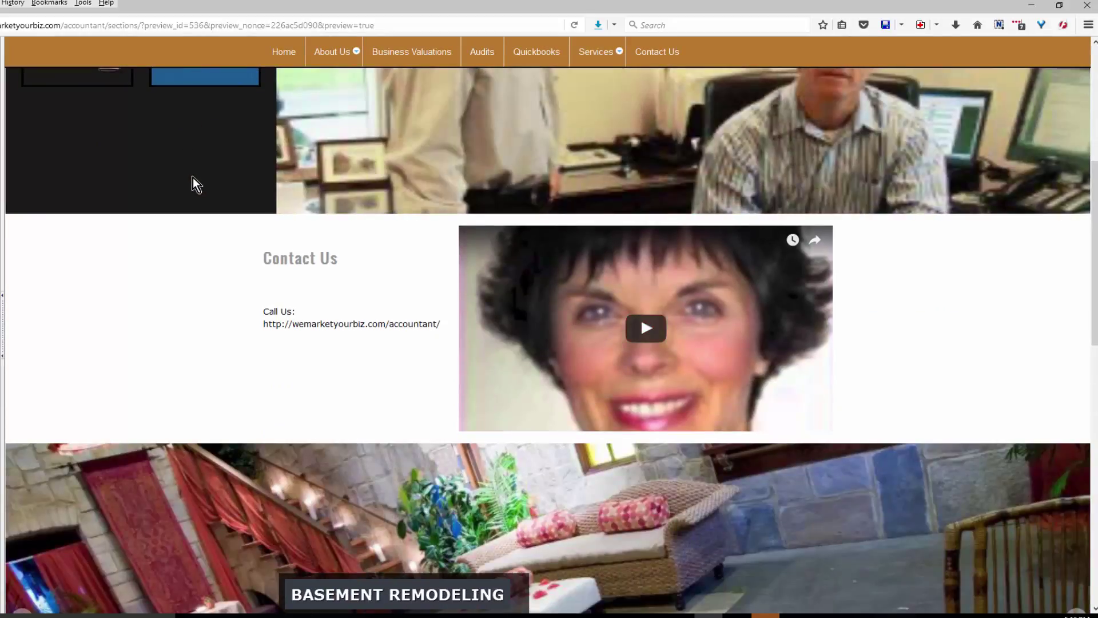
{"action": "scroll", "coordinate": [194, 183], "scroll_direction": "down", "scroll_amount": 3}
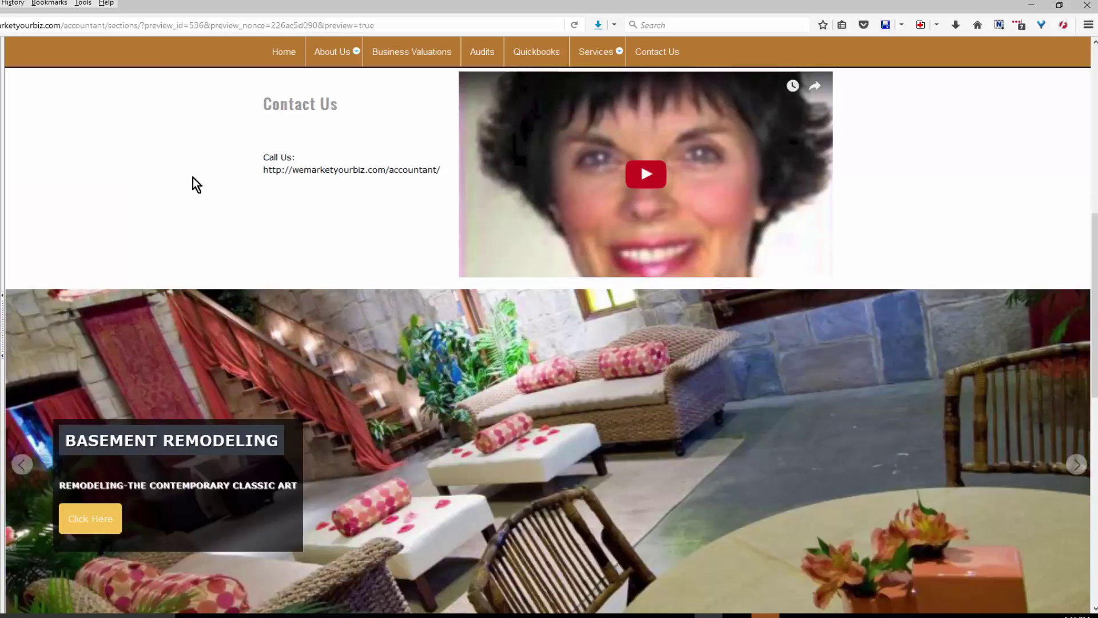
{"action": "scroll", "coordinate": [195, 185], "scroll_direction": "down", "scroll_amount": 5}
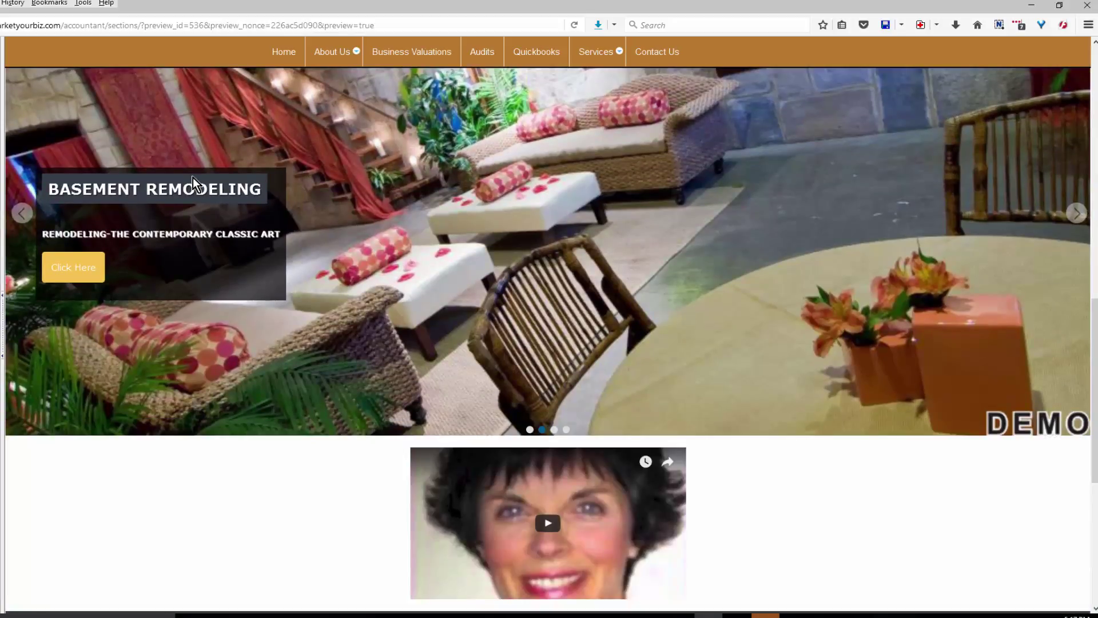
{"action": "scroll", "coordinate": [195, 183], "scroll_direction": "up", "scroll_amount": 3}
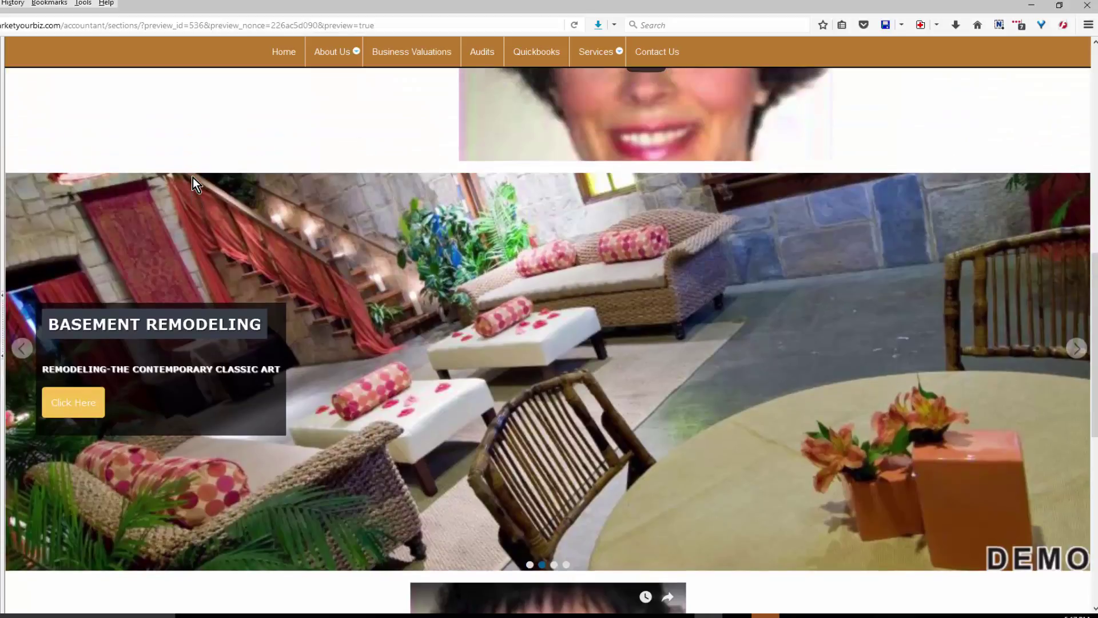
{"action": "scroll", "coordinate": [194, 183], "scroll_direction": "down", "scroll_amount": 5}
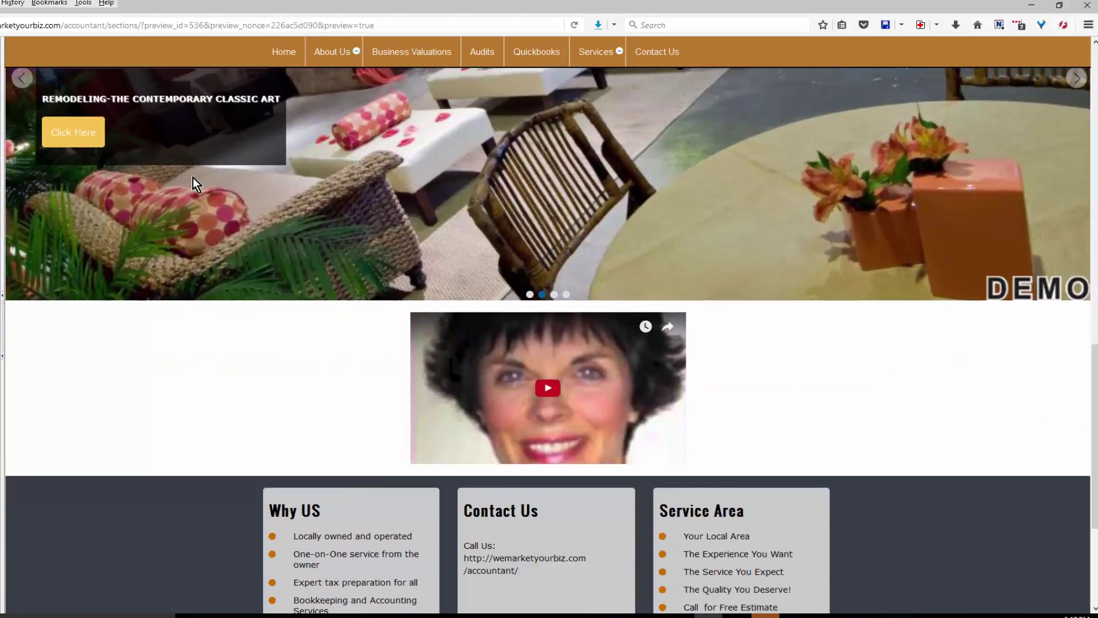
{"action": "key", "text": "ctrl+shift+Tab"}
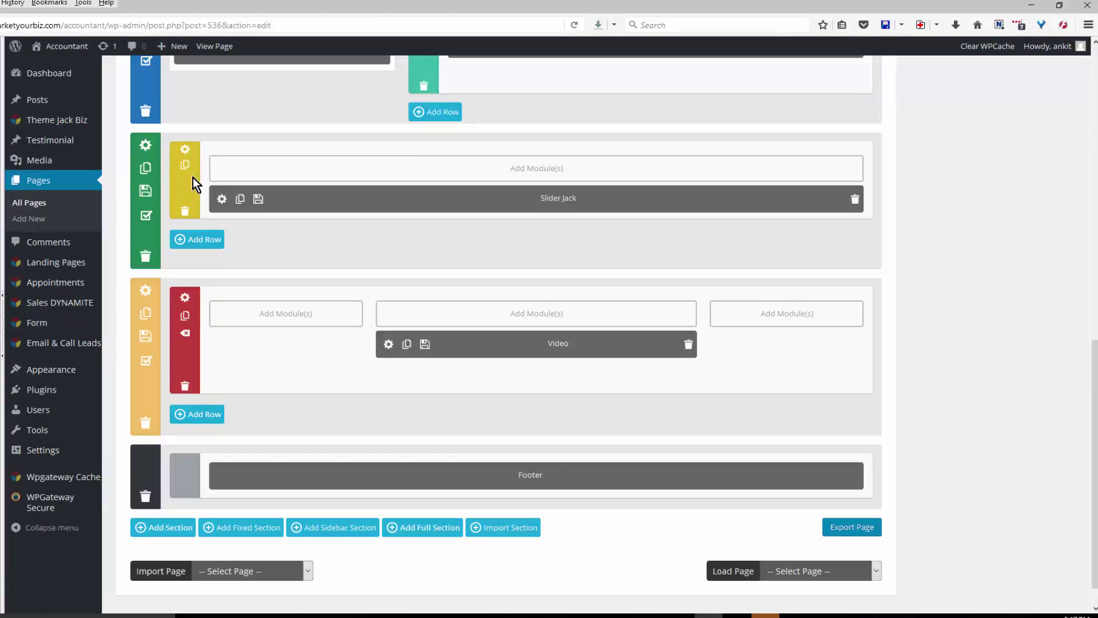